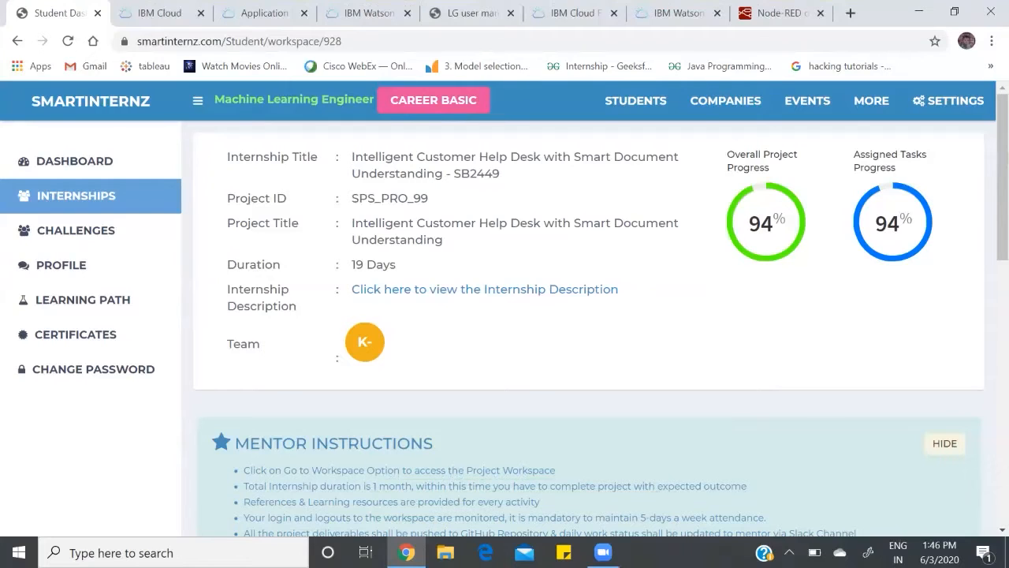
Step: Review the project description and scope of work on the internship workspace page, and switch to the IBM Cloud dashboard
scroll(589, 315, down, 8)
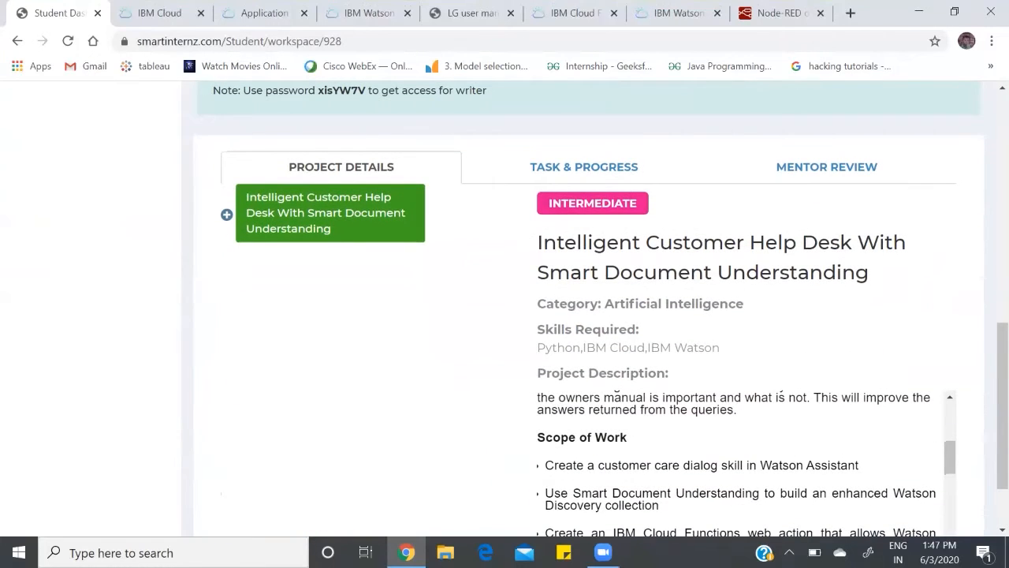
scroll(741, 462, up, 10)
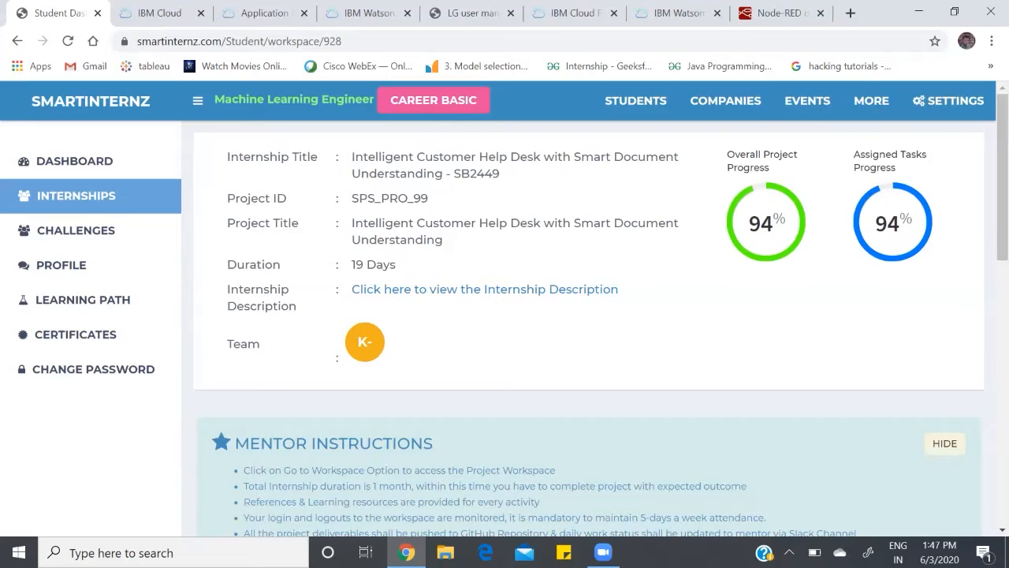
key(ctrl+Tab)
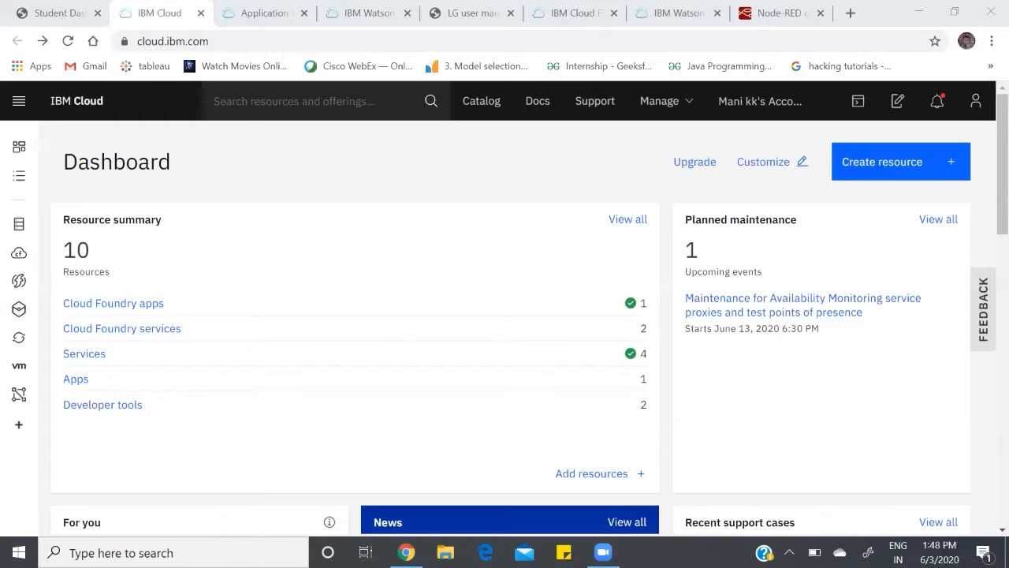
Step: Go past the Project ICHD app overview to the Discovery-h5 service and launch Watson Discovery from it
key(ctrl+Tab)
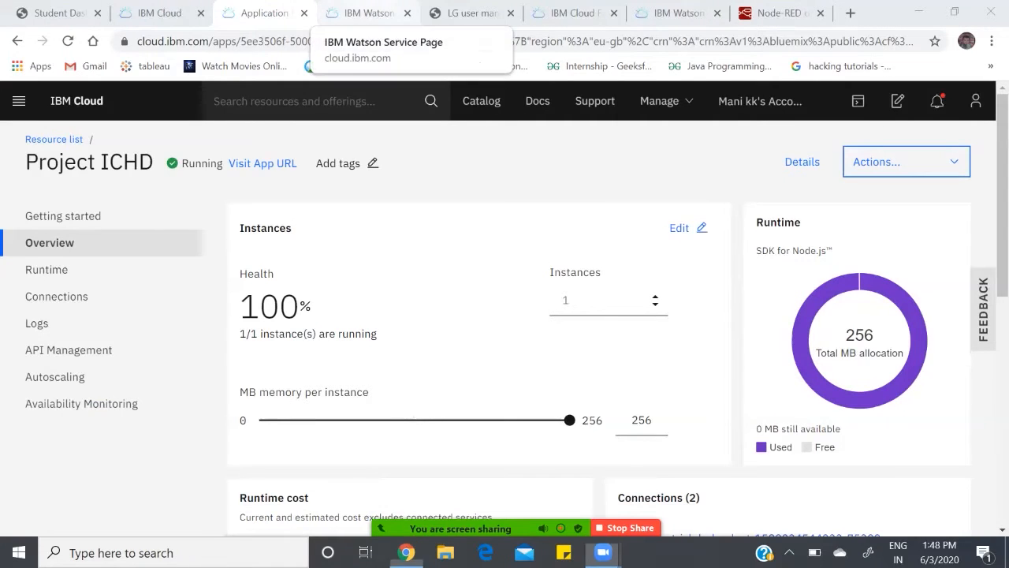
click(367, 12)
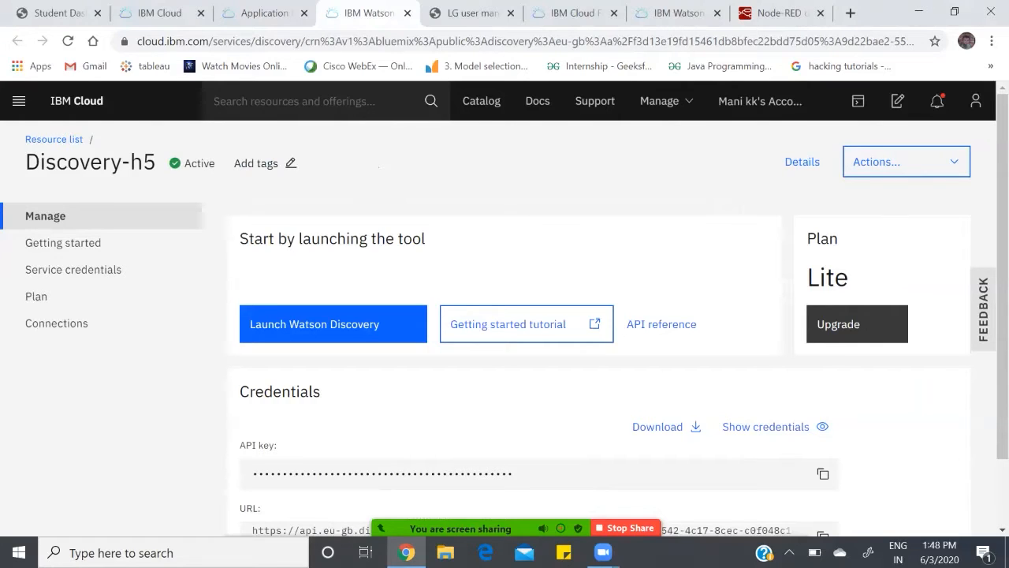
click(333, 324)
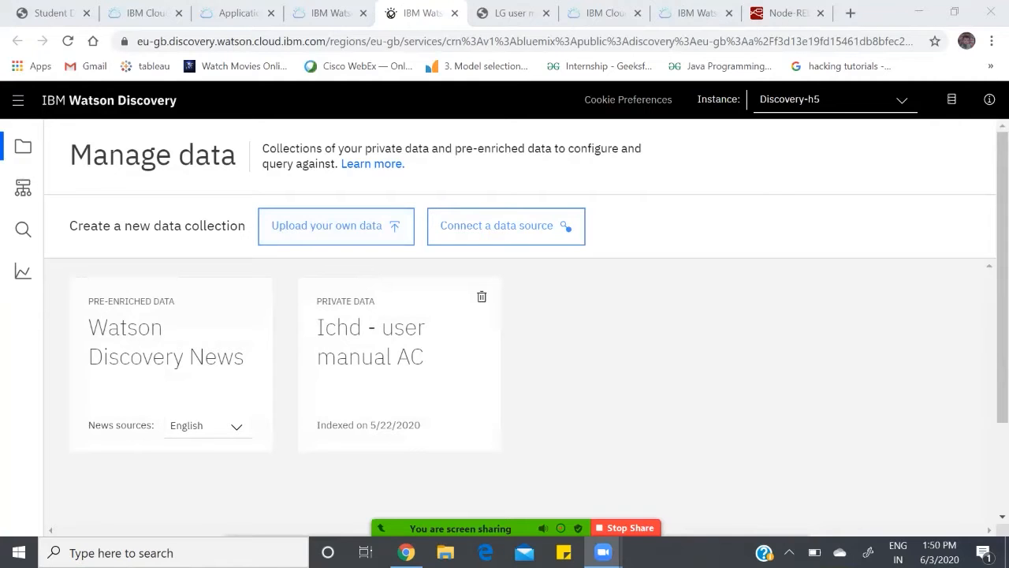
Step: Switch to LG user manual.pdf and look through the pages of the air conditioner owner's manual
click(514, 13)
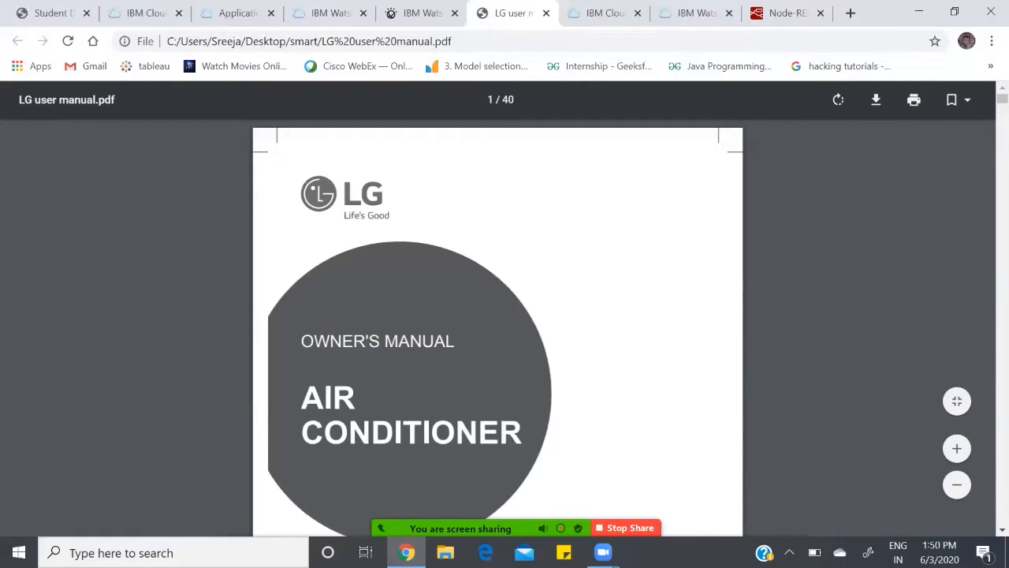
scroll(497, 307, down, 20)
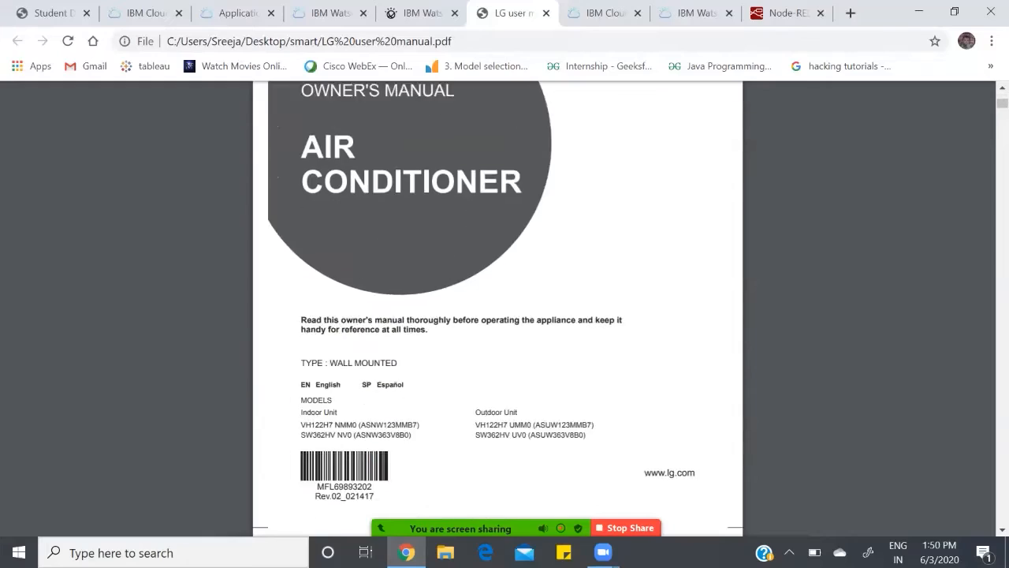
scroll(497, 308, down, 20)
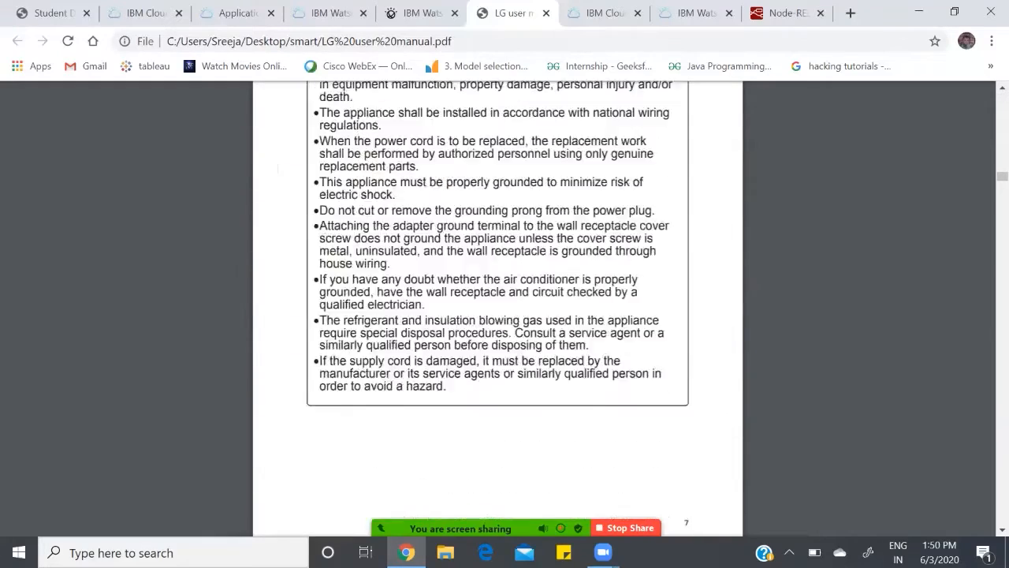
scroll(497, 308, down, 20)
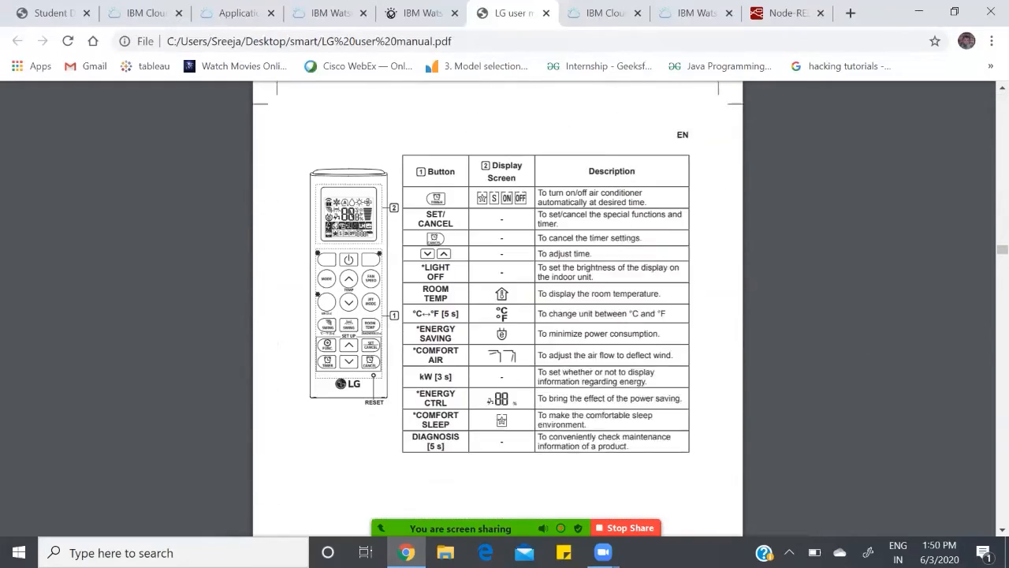
scroll(498, 308, down, 15)
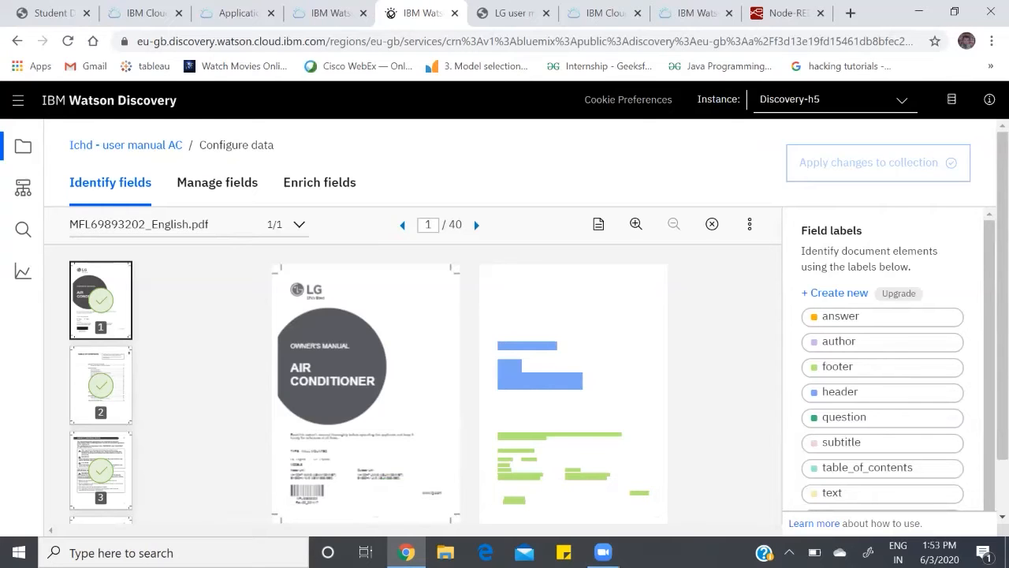
Step: Examine the field labels annotated on the manual in the Ichd - user manual AC collection's configuration, including page 3
scroll(101, 392, down, 2)
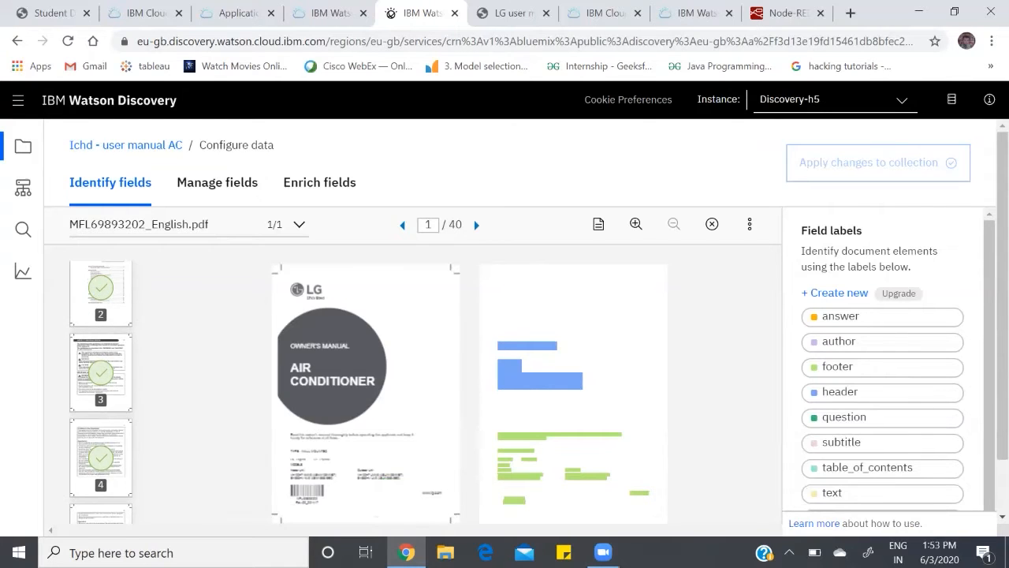
click(101, 373)
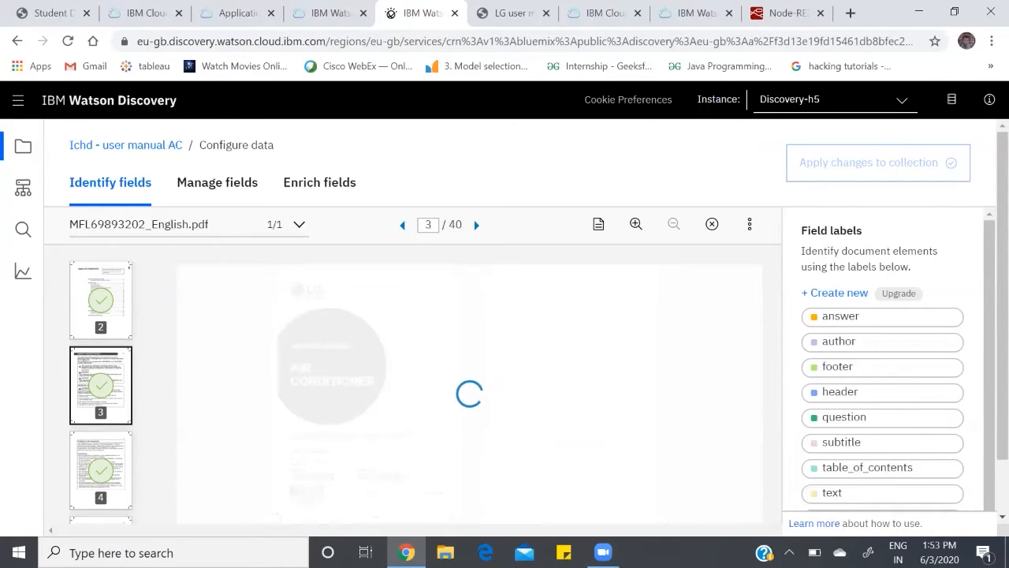
scroll(526, 326, down, 1)
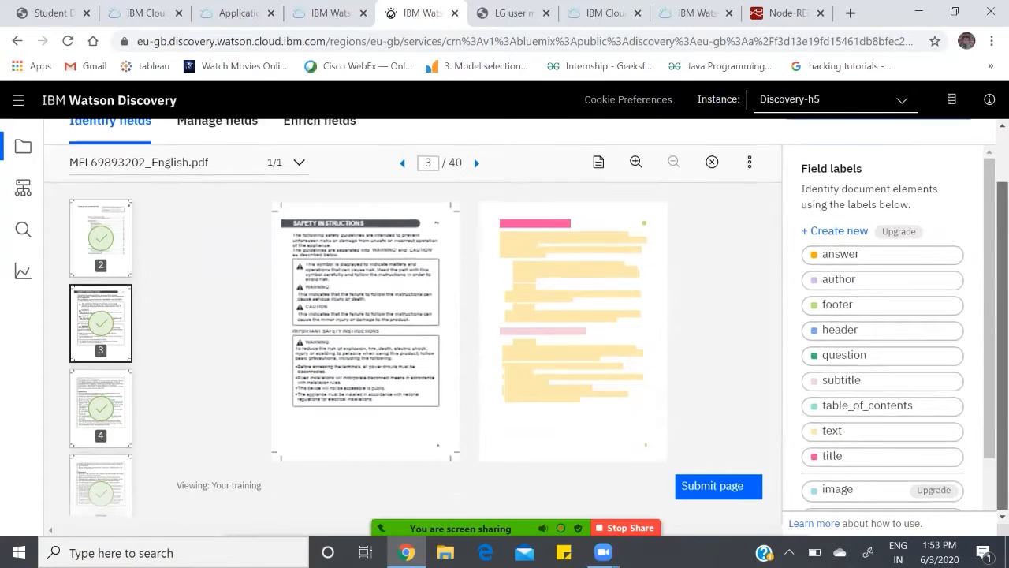
scroll(526, 326, up, 1)
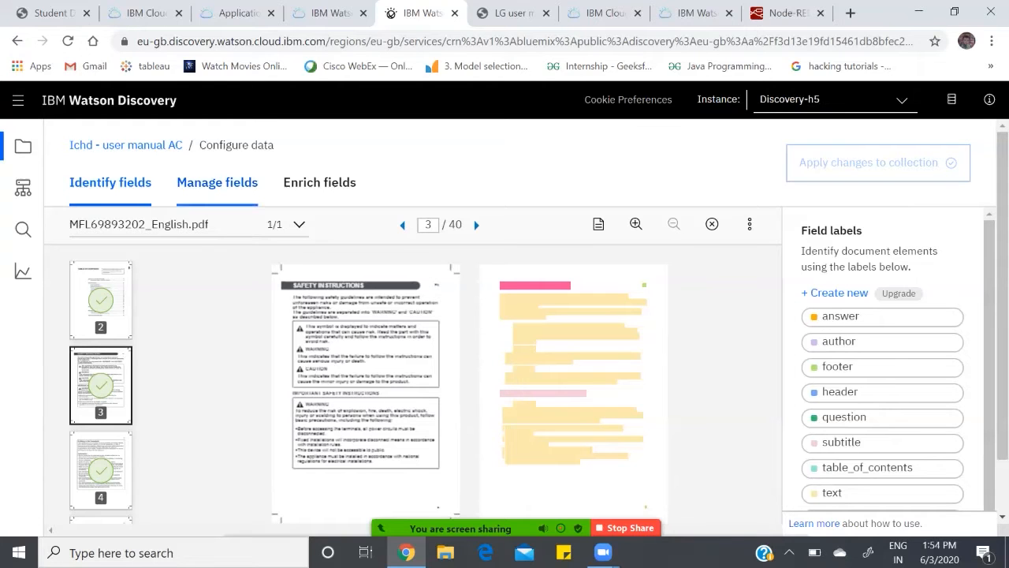
Step: Review which fields are indexed and how documents are split in the collection's field management settings
click(217, 182)
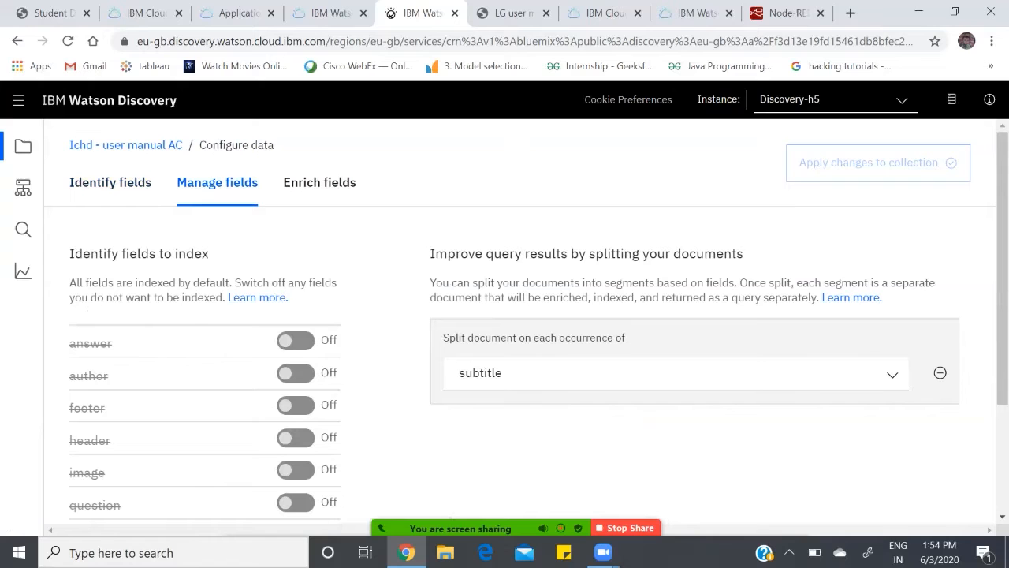
scroll(521, 323, down, 2)
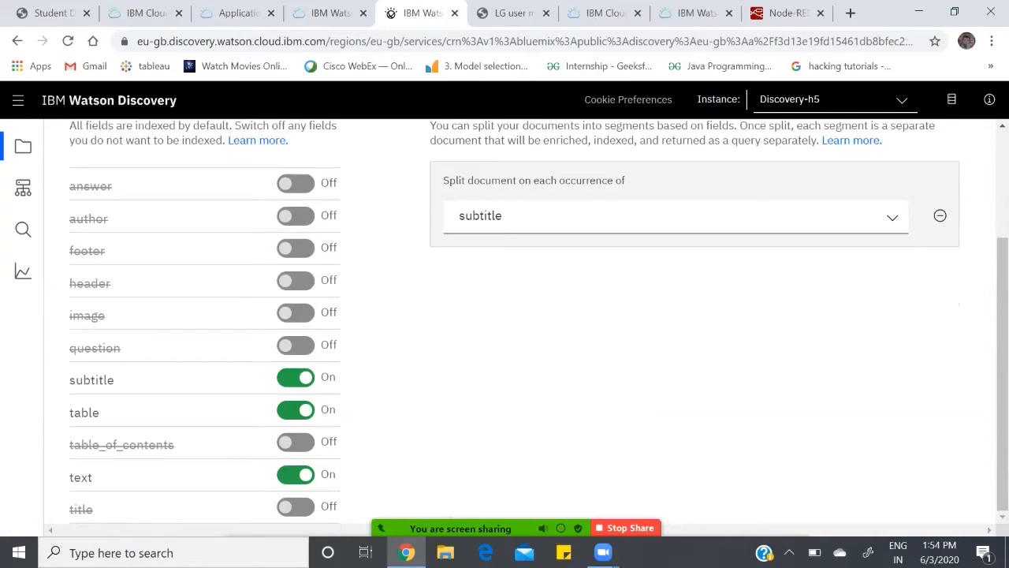
scroll(521, 323, up, 2)
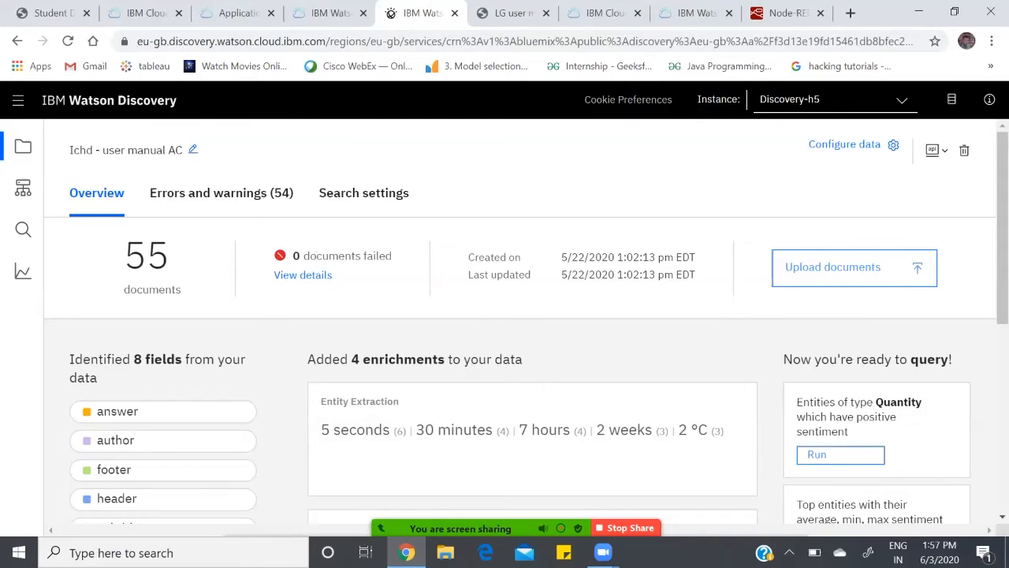
Step: Open the Actions list in IBM Cloud Functions, view the choices for creating an entity, and return to the list
click(604, 13)
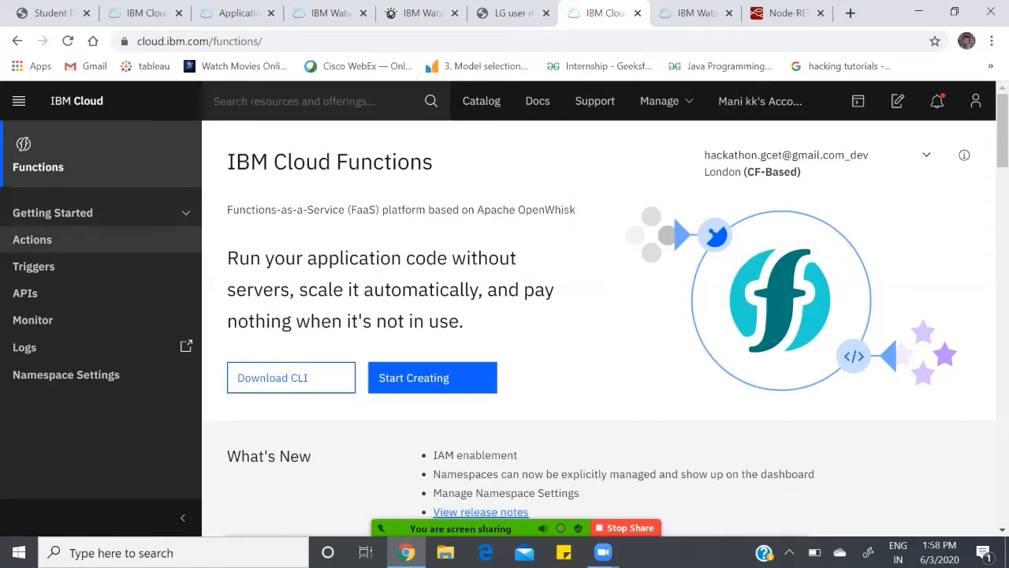
click(32, 239)
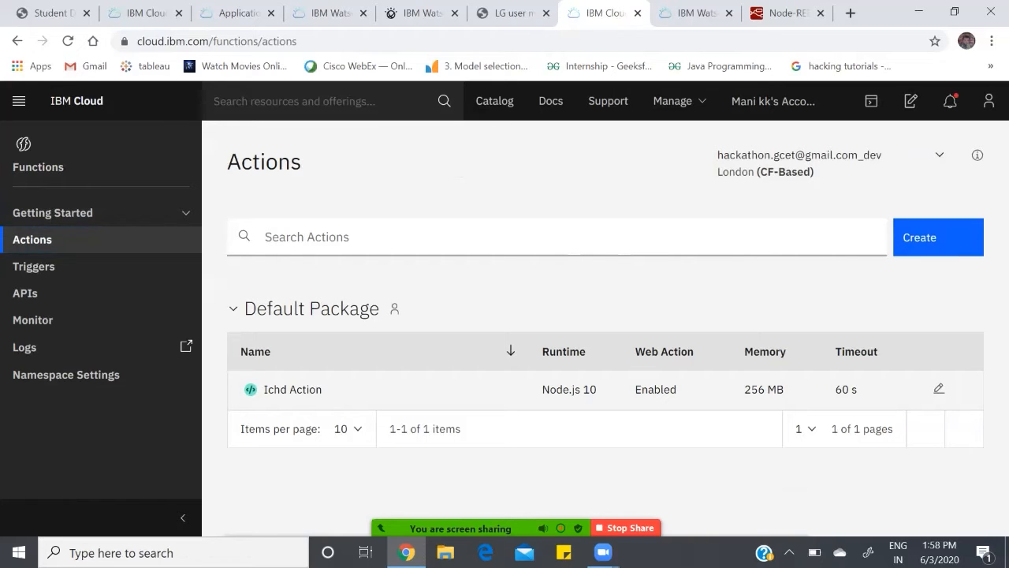
click(939, 237)
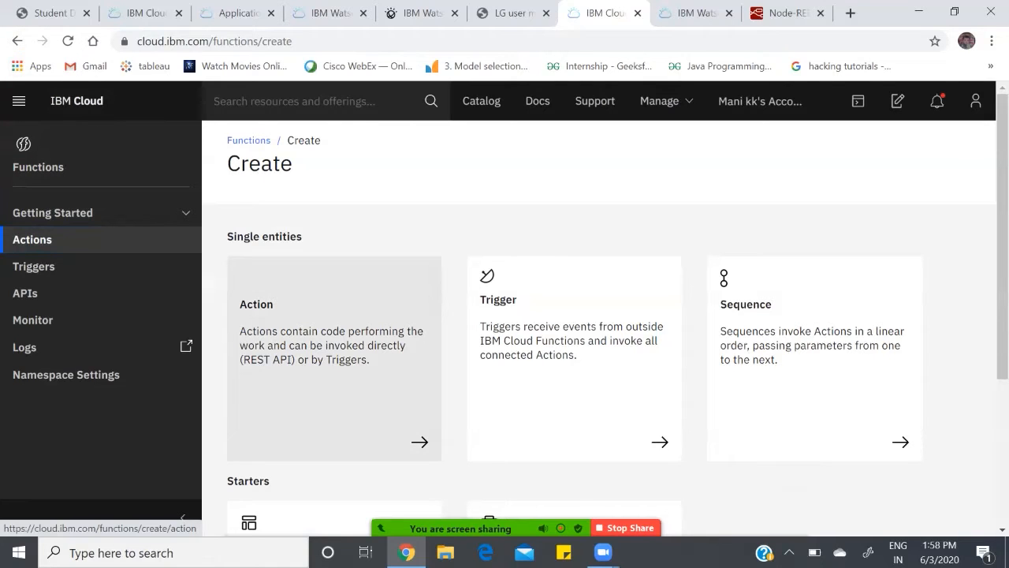
click(17, 41)
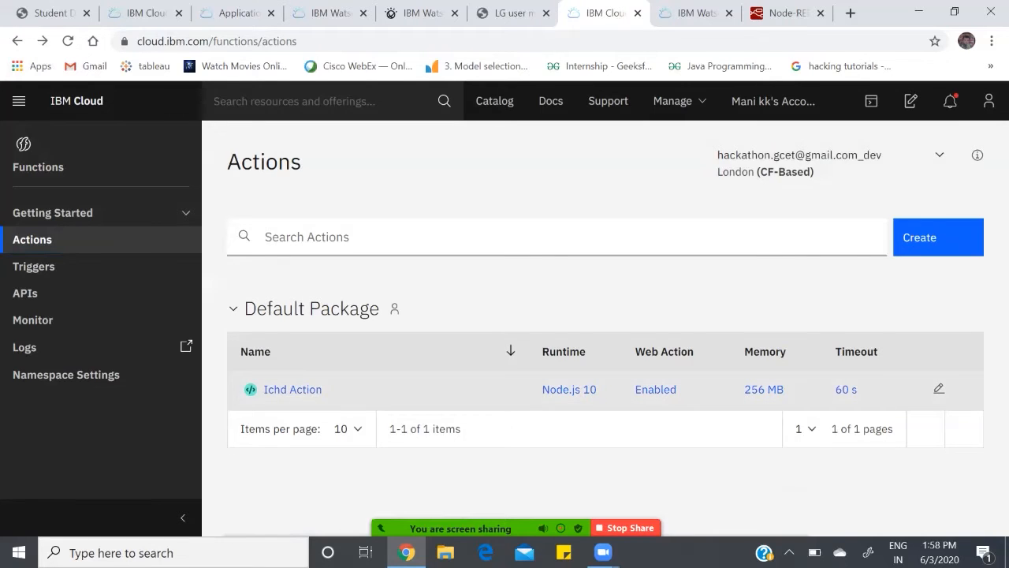
Step: Open Ichd Action and review its Node.js code and its web action endpoint settings
click(292, 389)
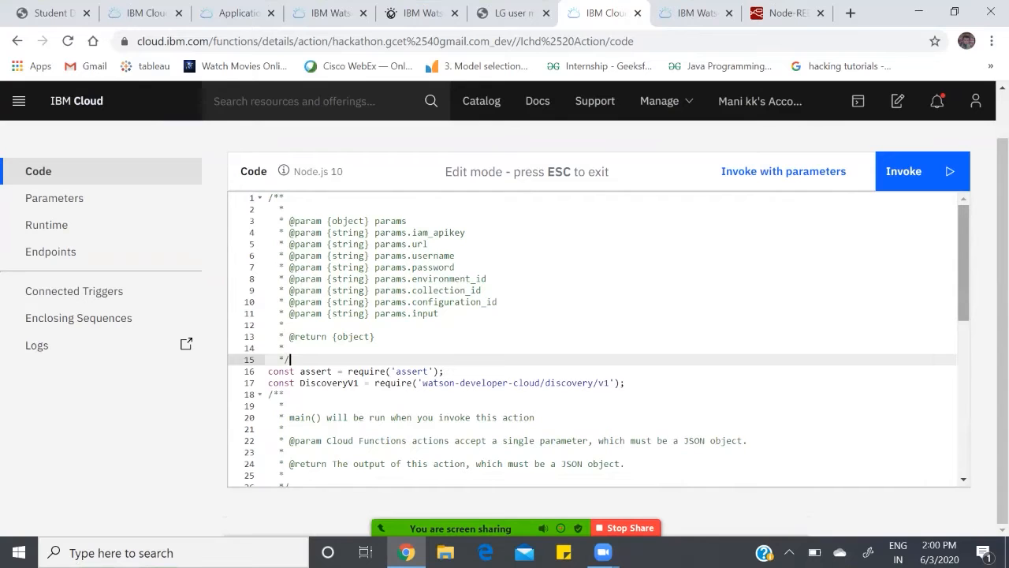
scroll(598, 339, down, 1)
scroll(598, 339, down, 9)
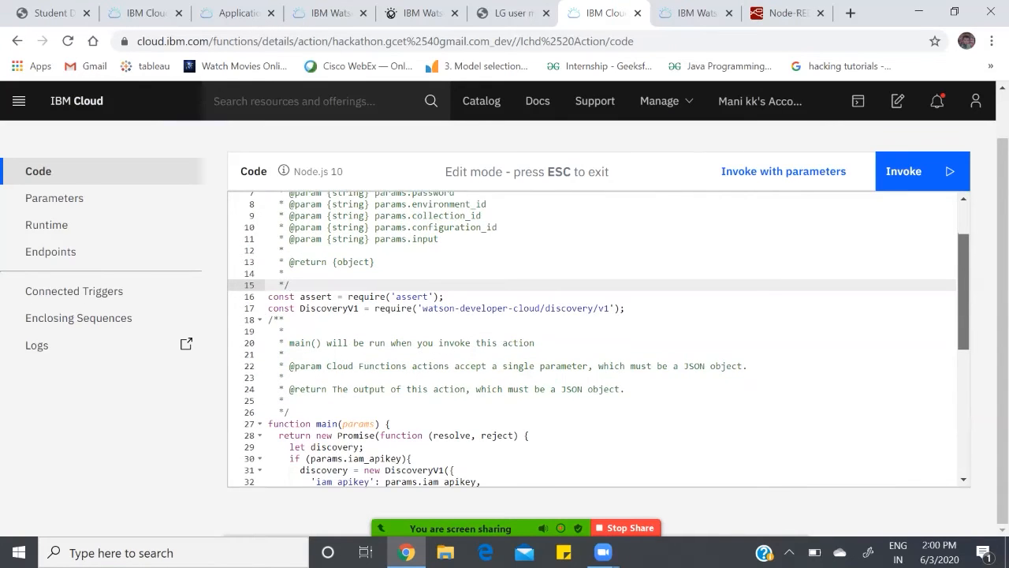
scroll(599, 339, down, 1)
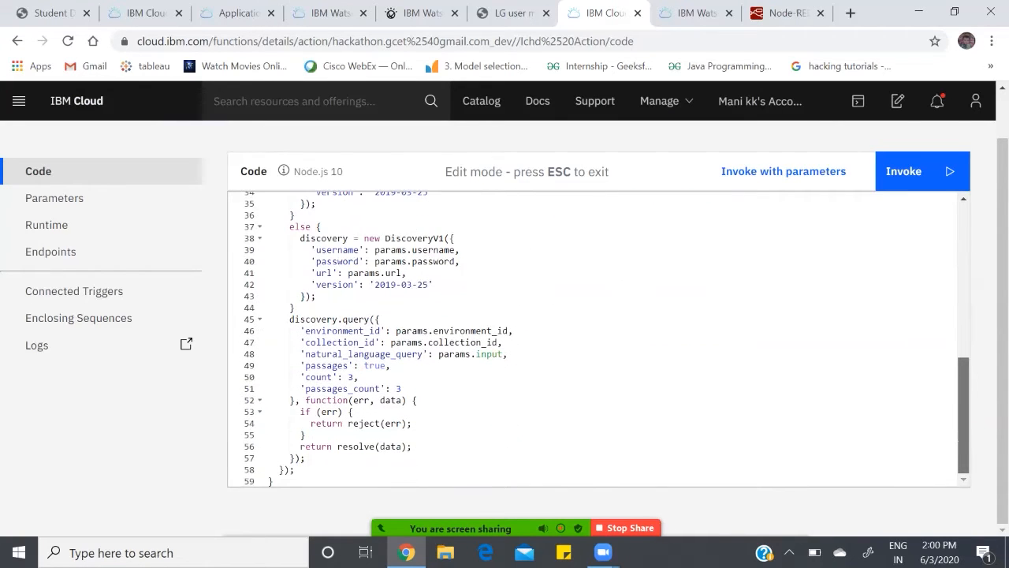
scroll(599, 339, up, 11)
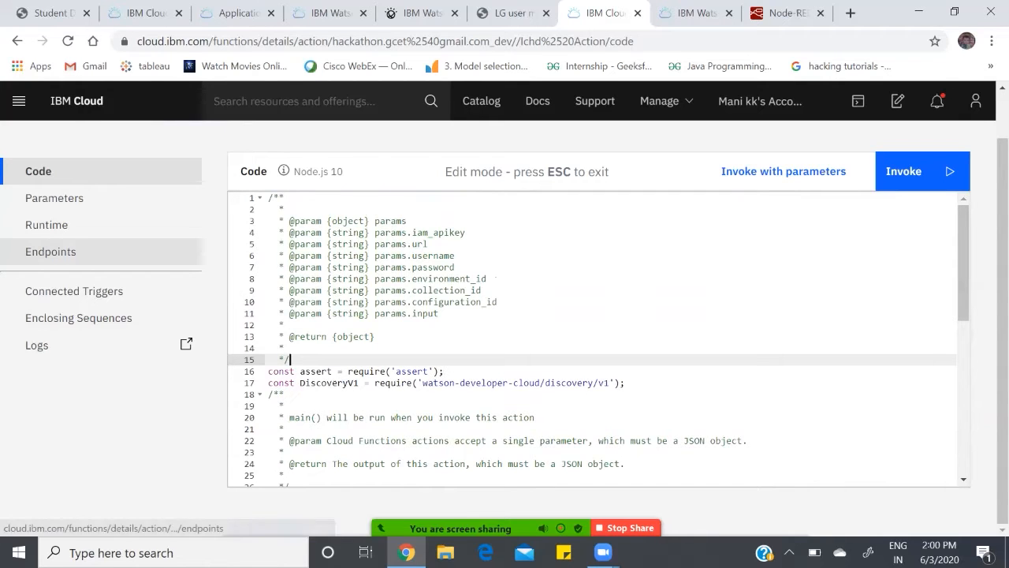
click(51, 251)
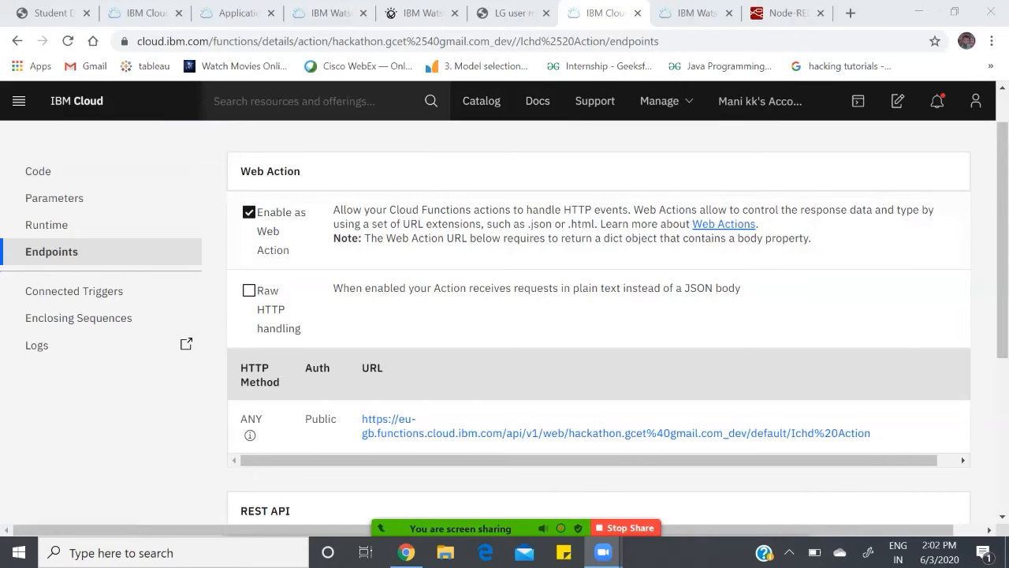
Step: Launch Watson Assistant from the Watson Assistant-t8 service and open the Ichd Skill from the skills list
click(694, 12)
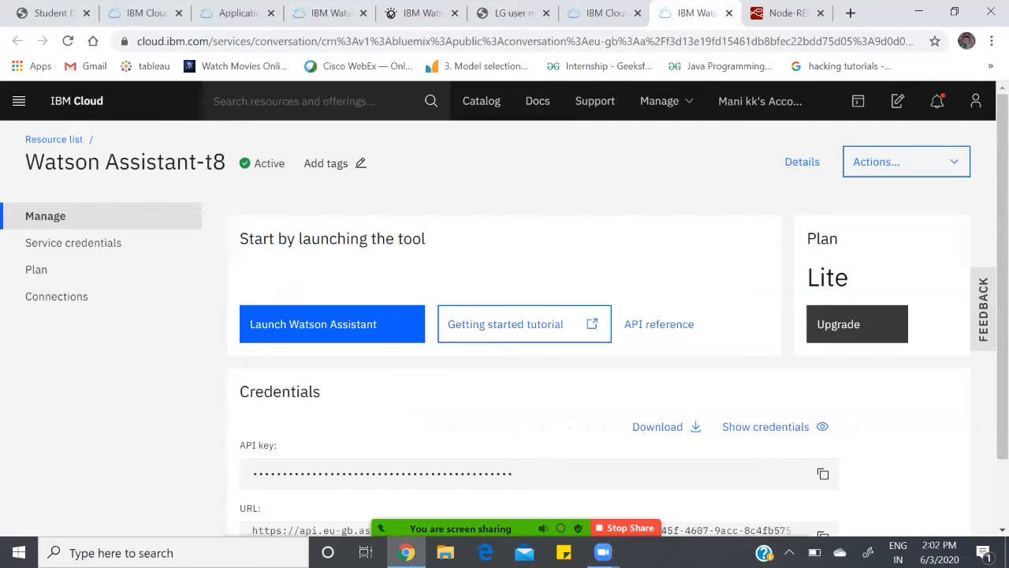
click(332, 323)
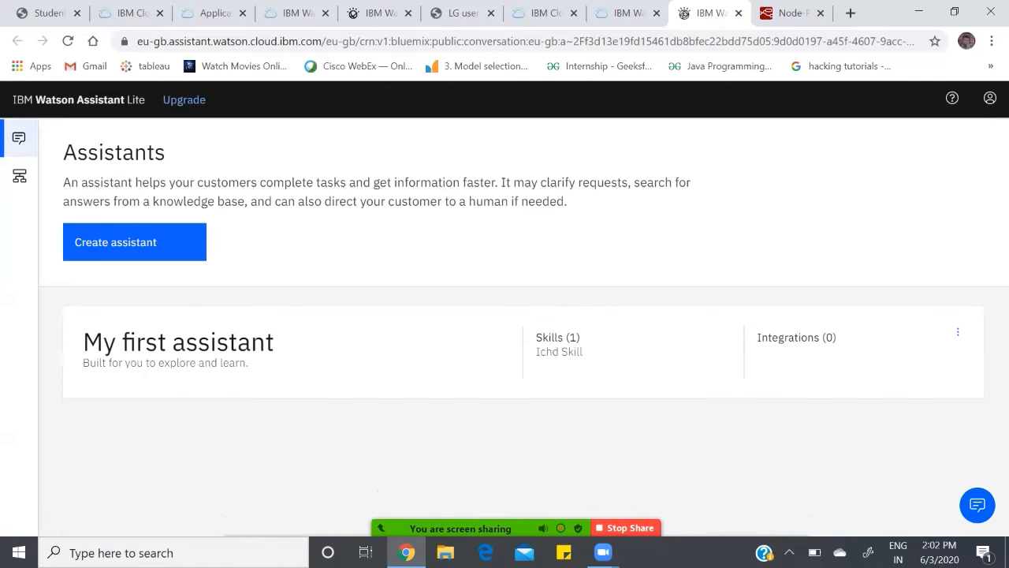
mouse_move(20, 176)
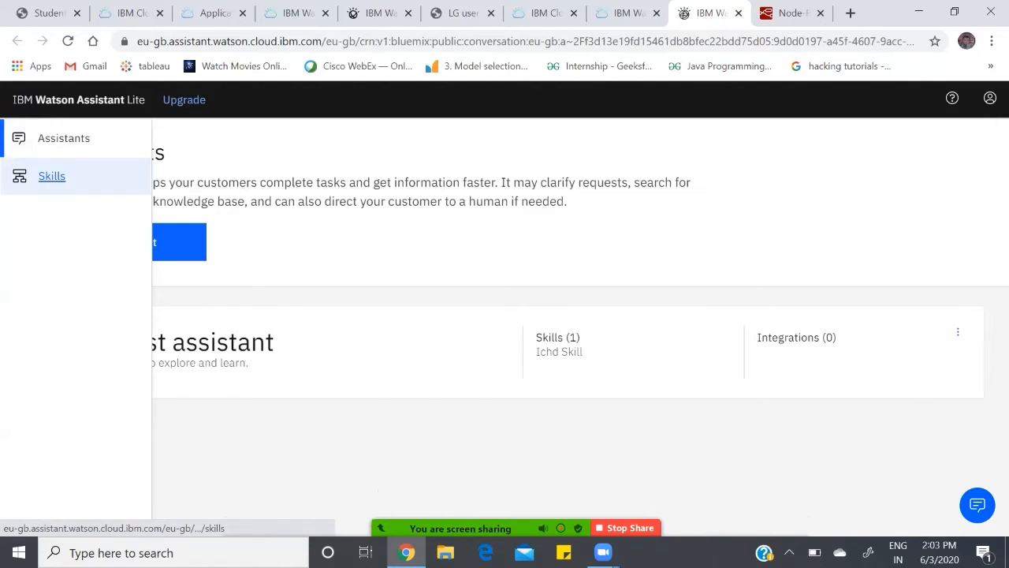
click(51, 176)
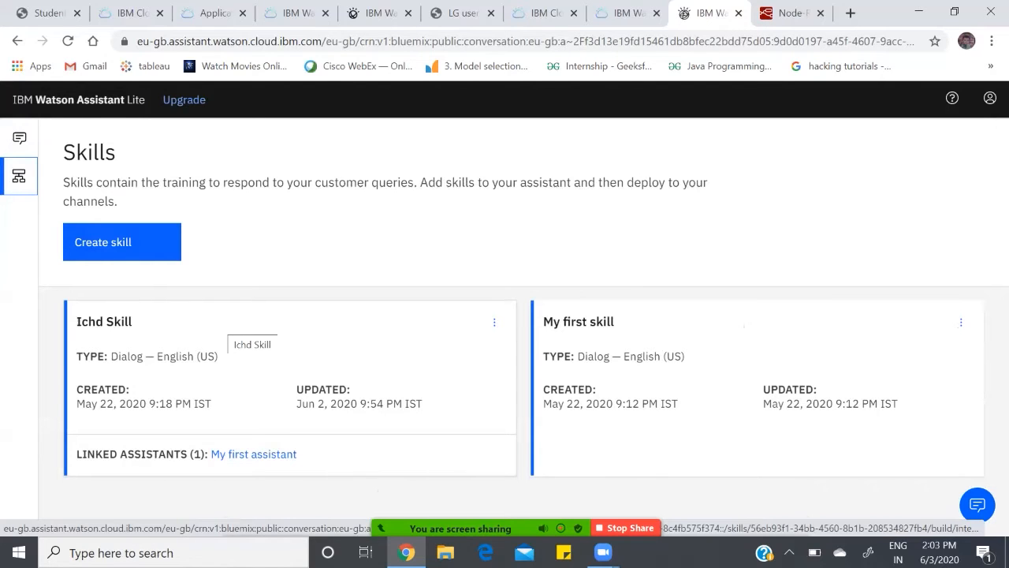
click(235, 337)
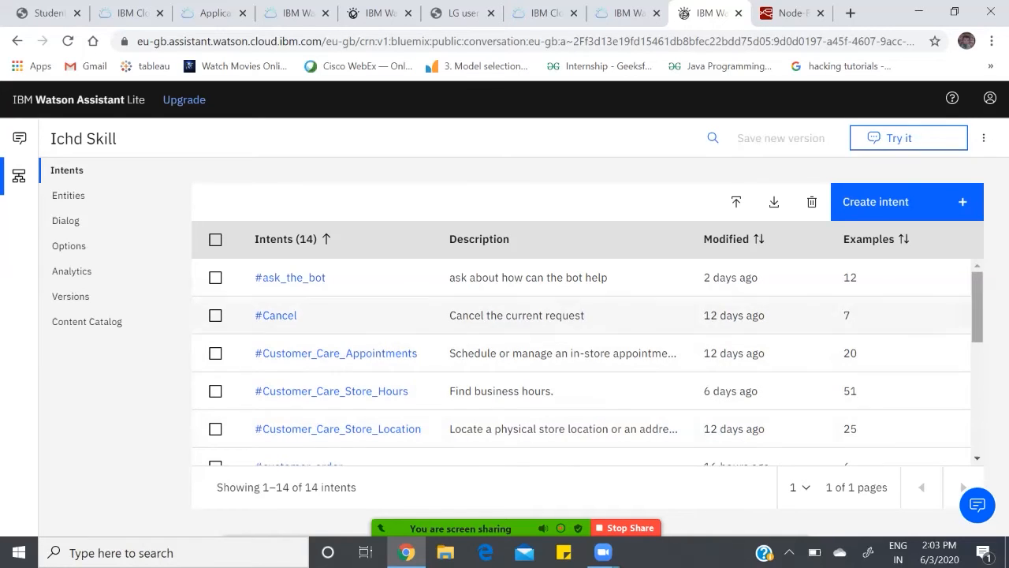
Step: Look through the full list of intents in the Ichd Skill and open its custom entities
scroll(584, 355, down, 3)
scroll(584, 361, down, 2)
scroll(583, 361, up, 5)
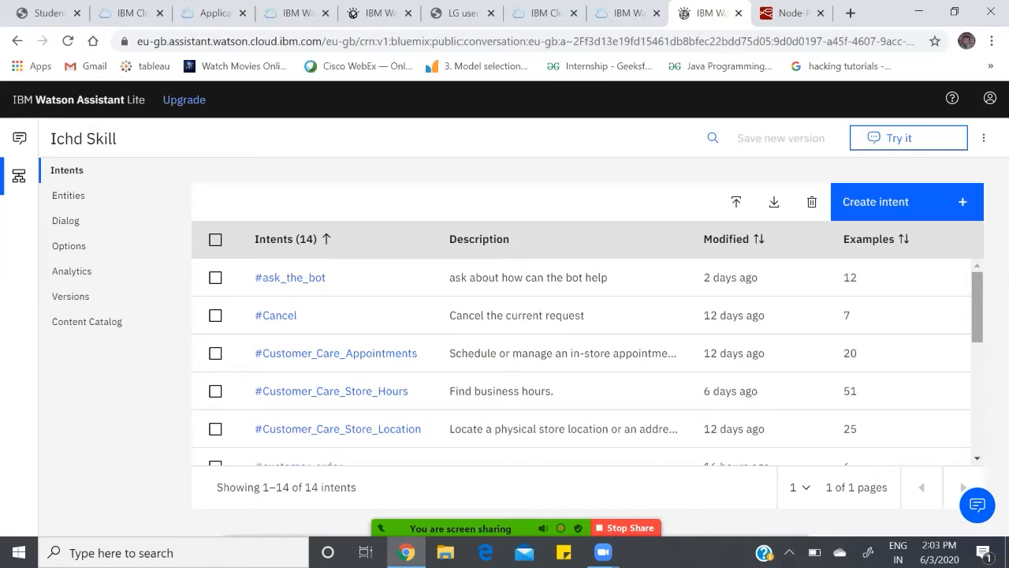
scroll(583, 361, down, 5)
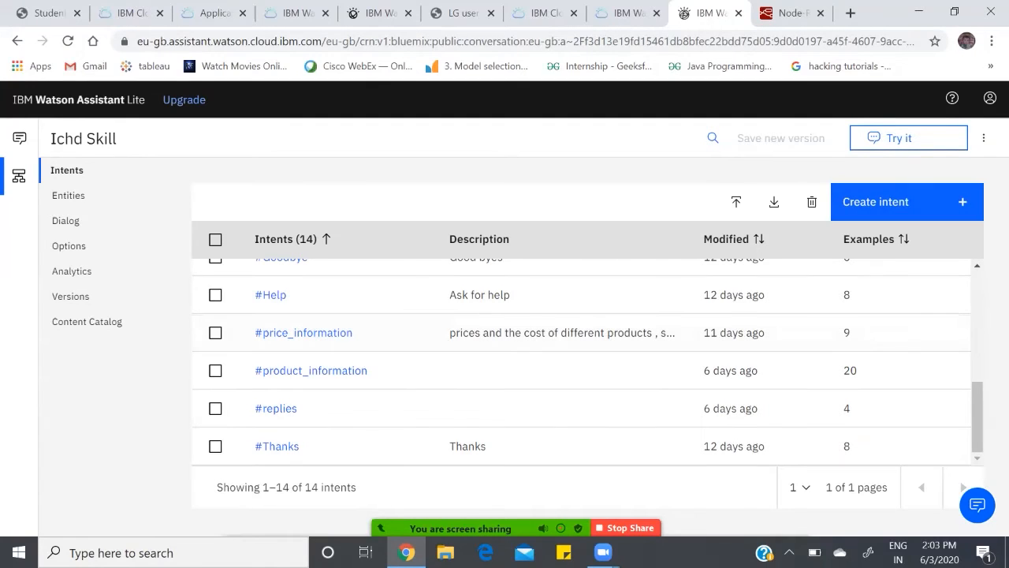
click(68, 195)
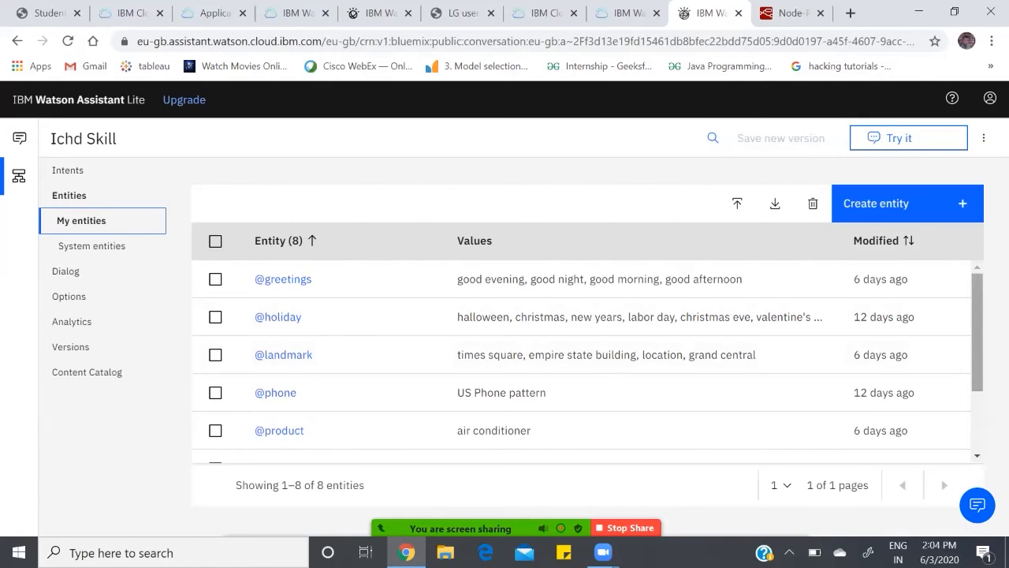
scroll(584, 359, down, 2)
scroll(583, 359, up, 2)
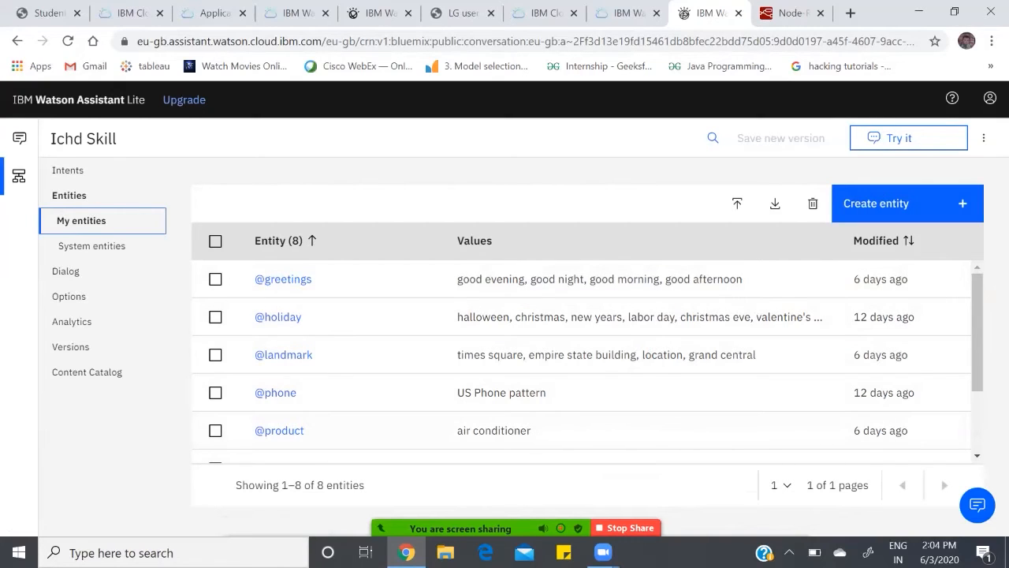
scroll(583, 359, down, 3)
scroll(583, 359, up, 3)
Step: Open the Ichd Skill's dialog and examine its nodes from Opening Message down to anything_else
click(66, 271)
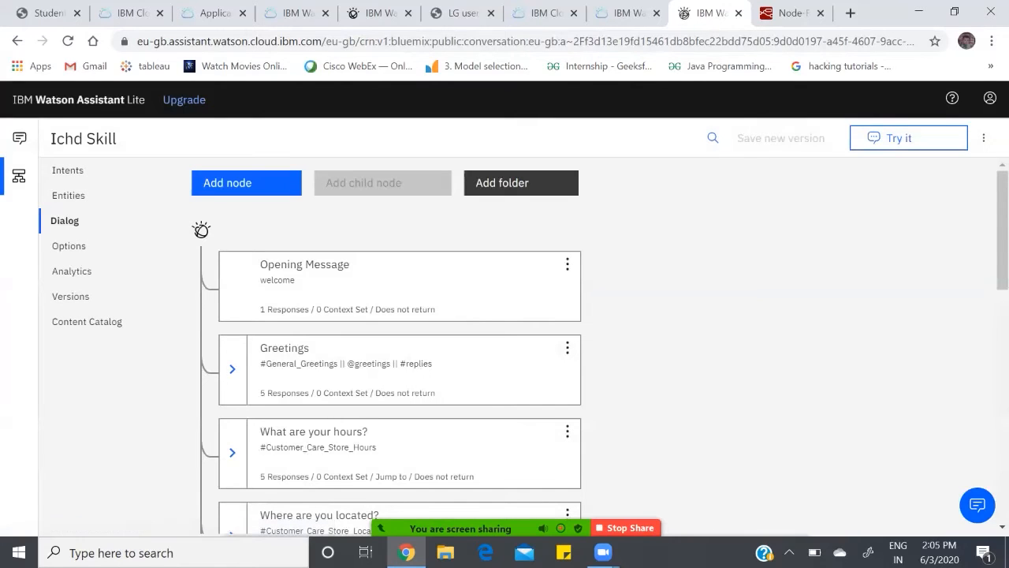
scroll(521, 353, down, 5)
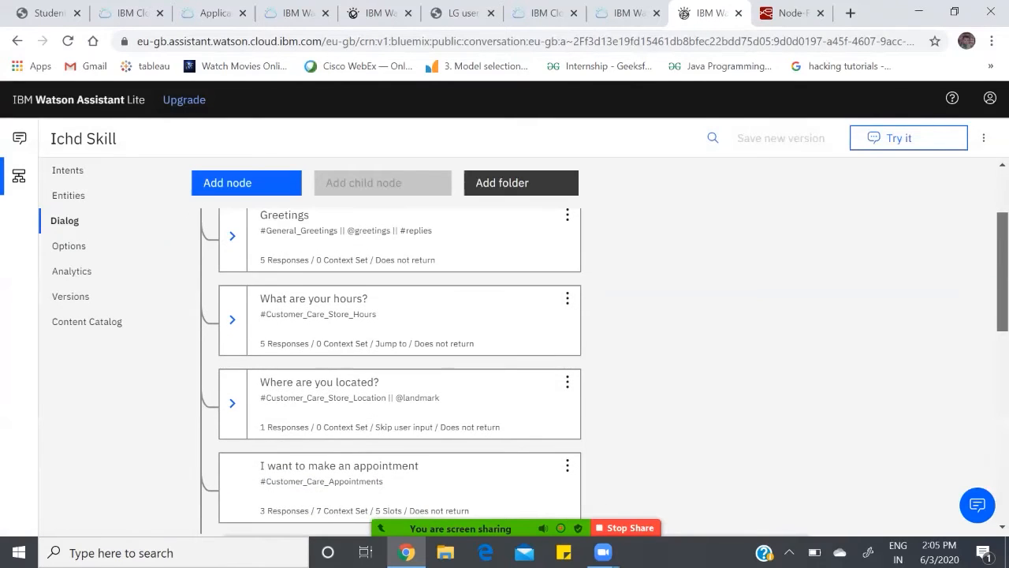
scroll(522, 354, down, 6)
scroll(521, 353, up, 12)
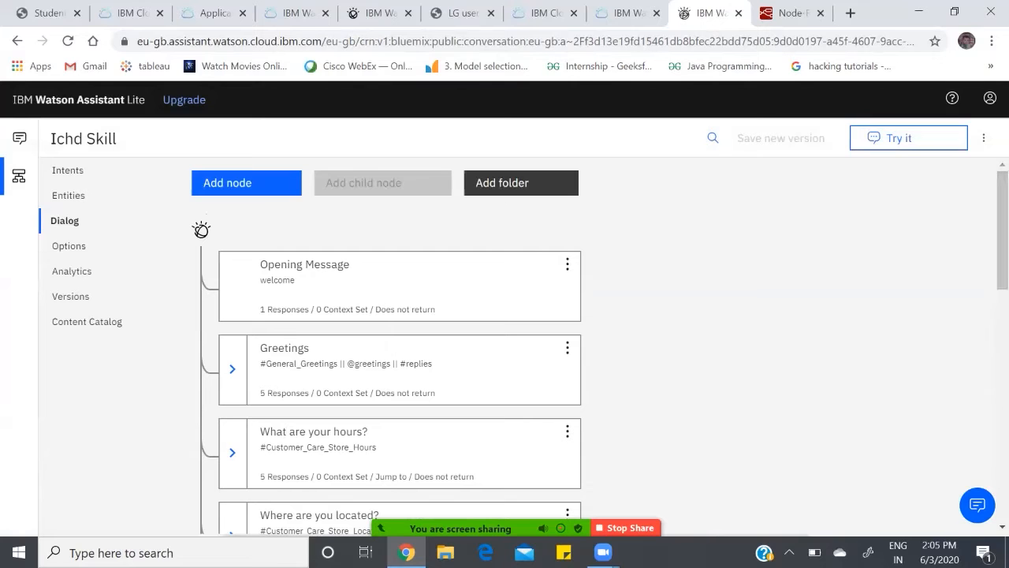
scroll(399, 370, down, 2)
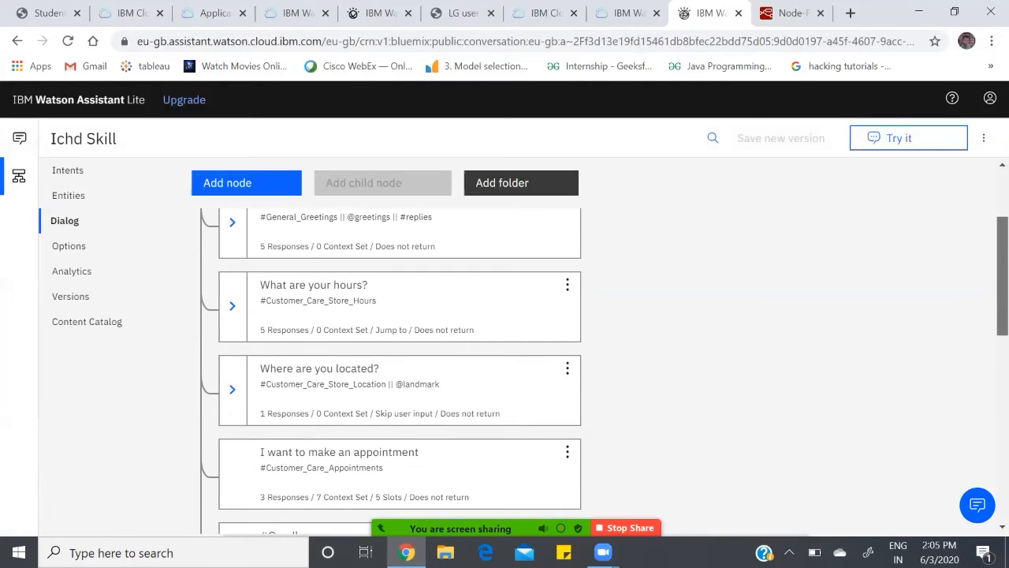
scroll(400, 371, down, 2)
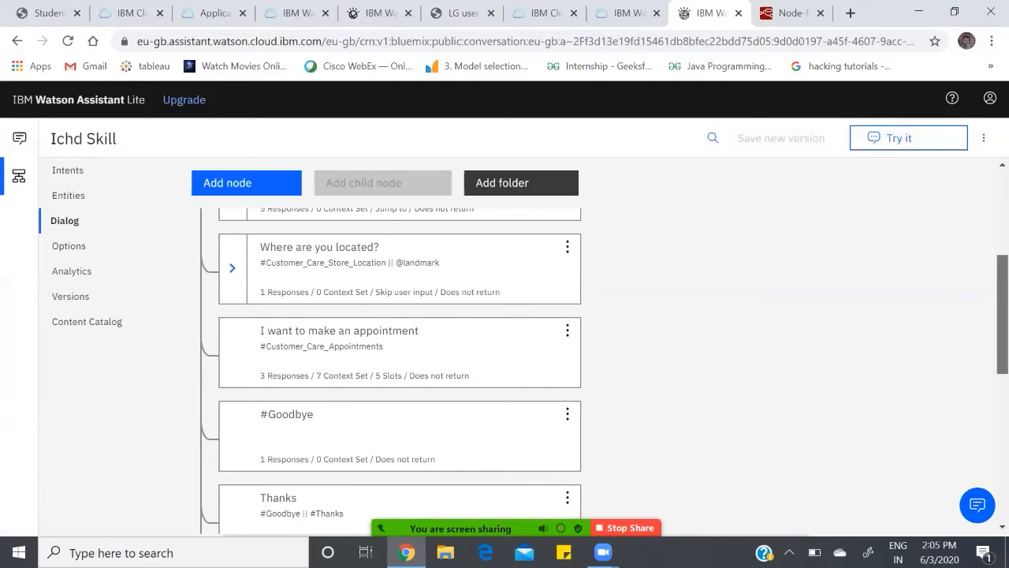
scroll(400, 371, up, 4)
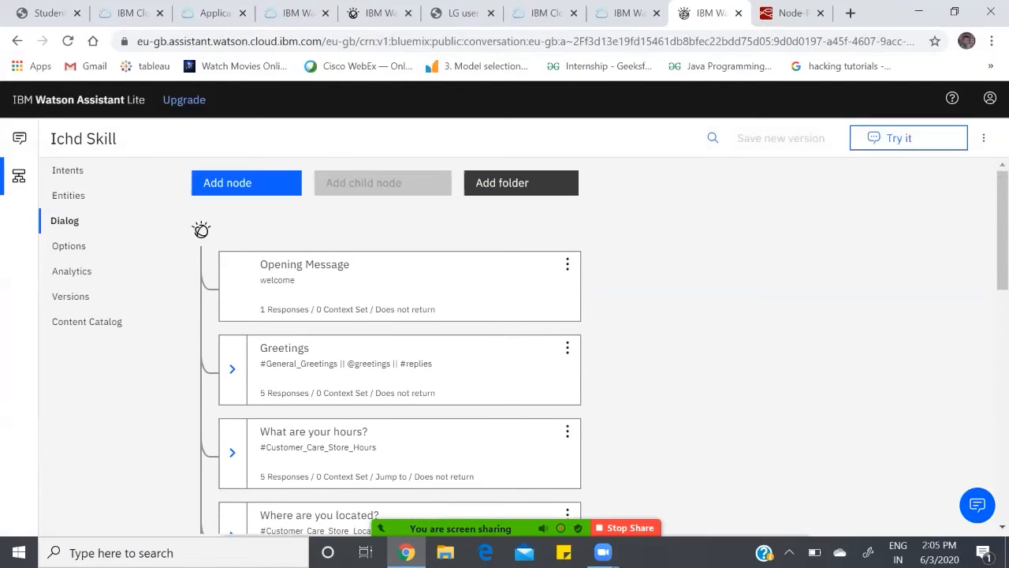
scroll(400, 370, down, 12)
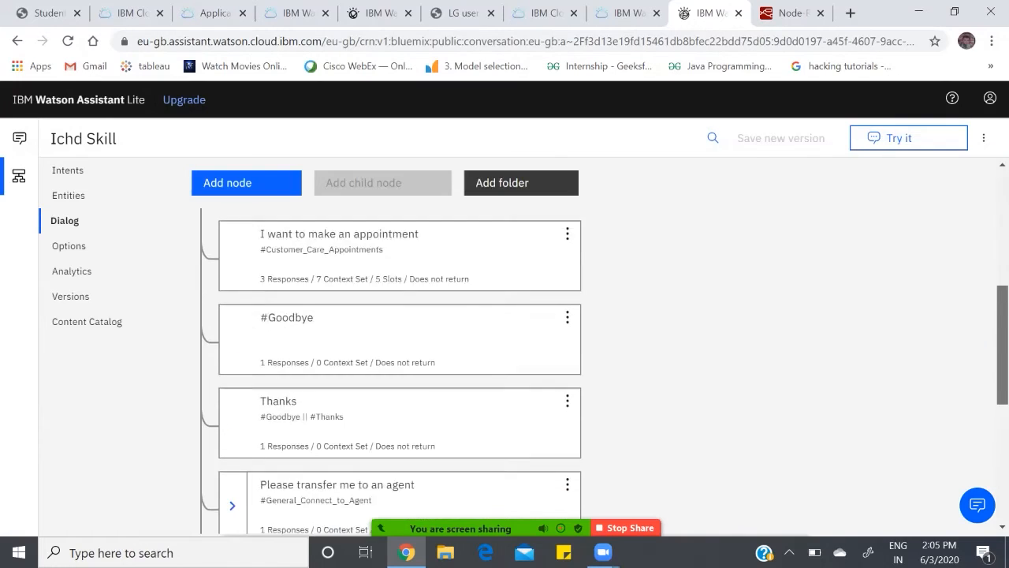
scroll(400, 371, down, 1)
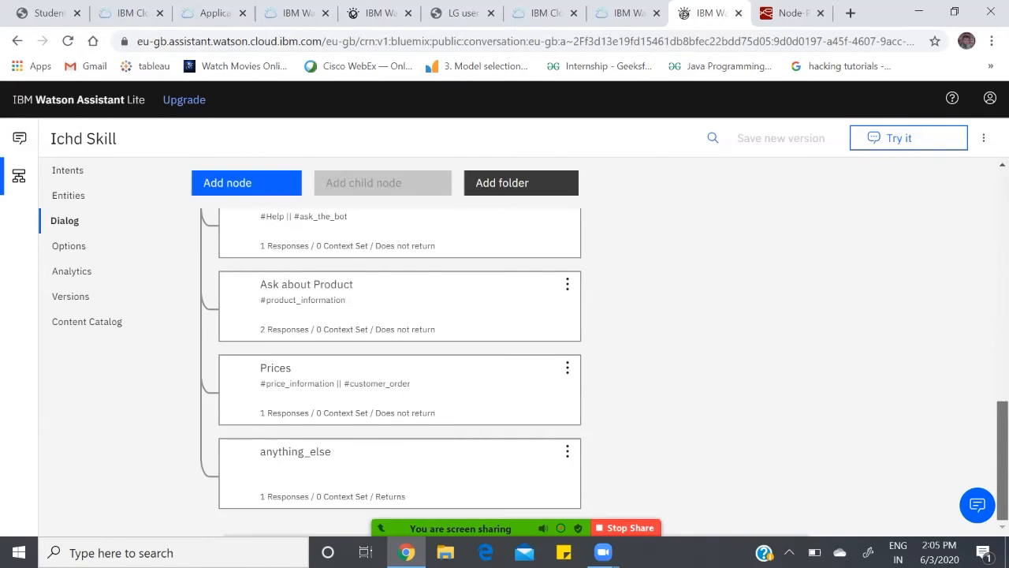
scroll(399, 370, up, 13)
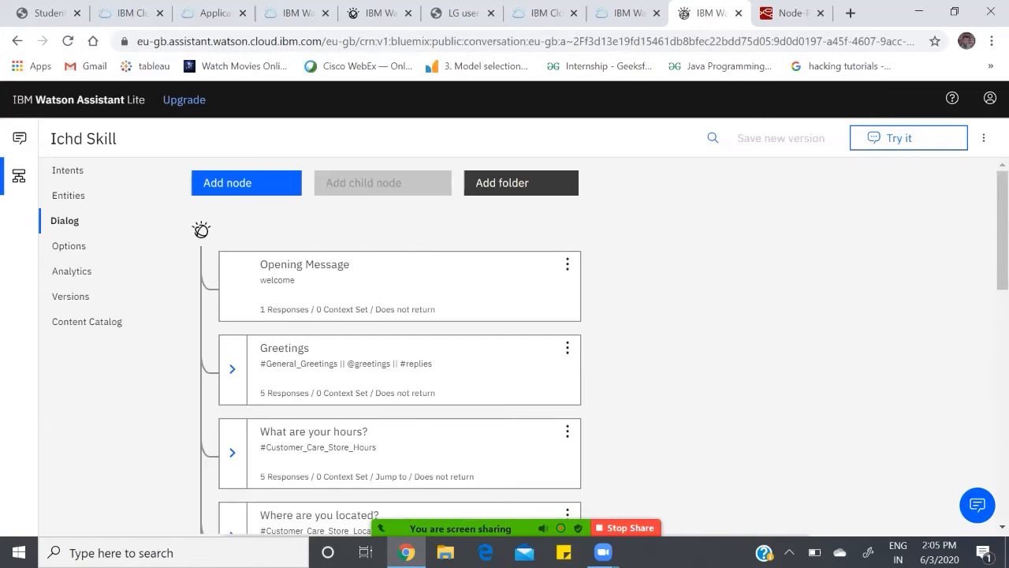
Step: Open the Greetings dialog node, review its recognition conditions and responses, and close it
scroll(400, 371, down, 1)
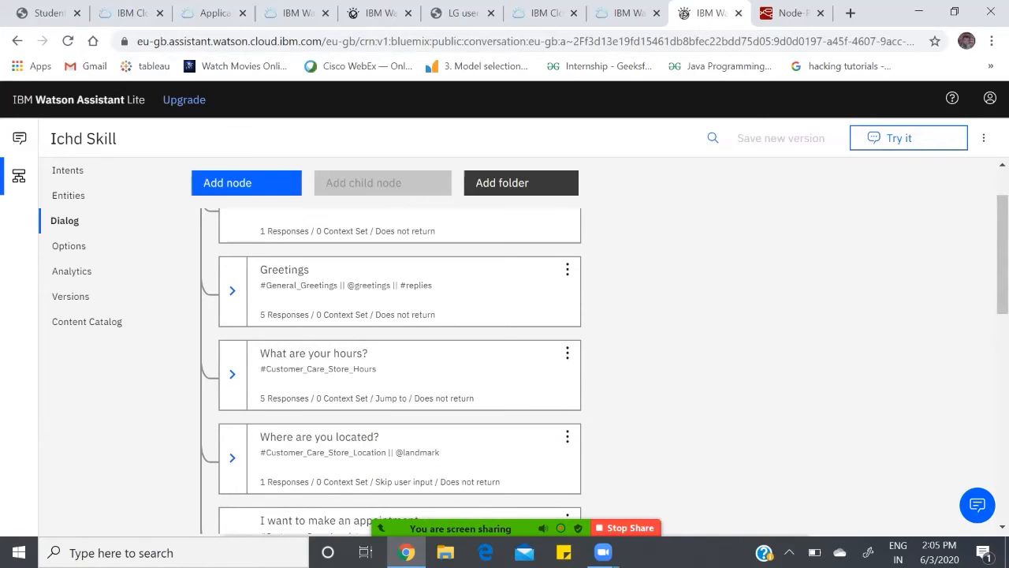
double_click(514, 292)
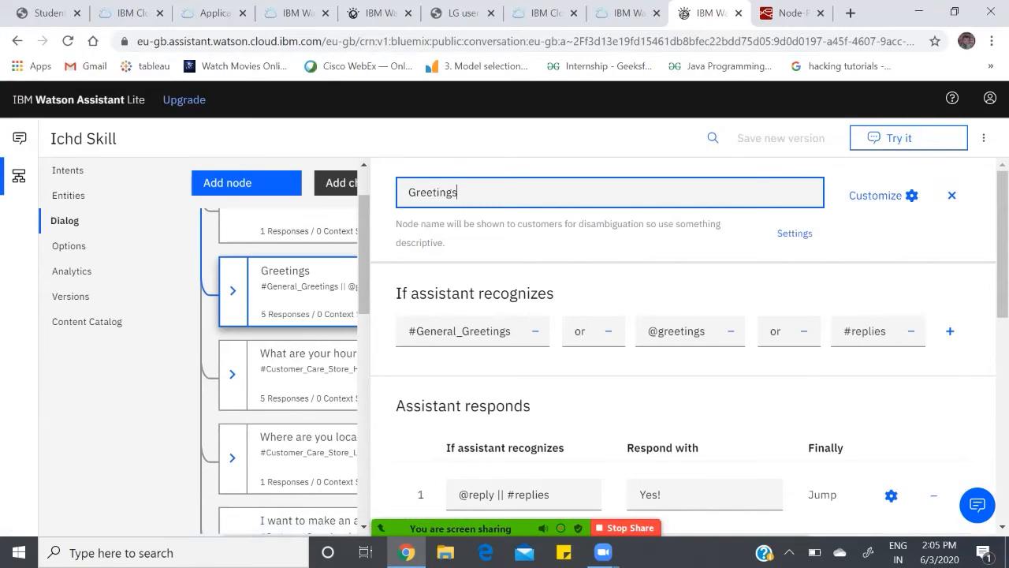
mouse_move(1002, 237)
mouse_down()
mouse_move(1002, 254)
mouse_move(1002, 237)
mouse_up()
mouse_move(1002, 241)
mouse_down()
mouse_move(1002, 446)
mouse_move(1002, 236)
mouse_up()
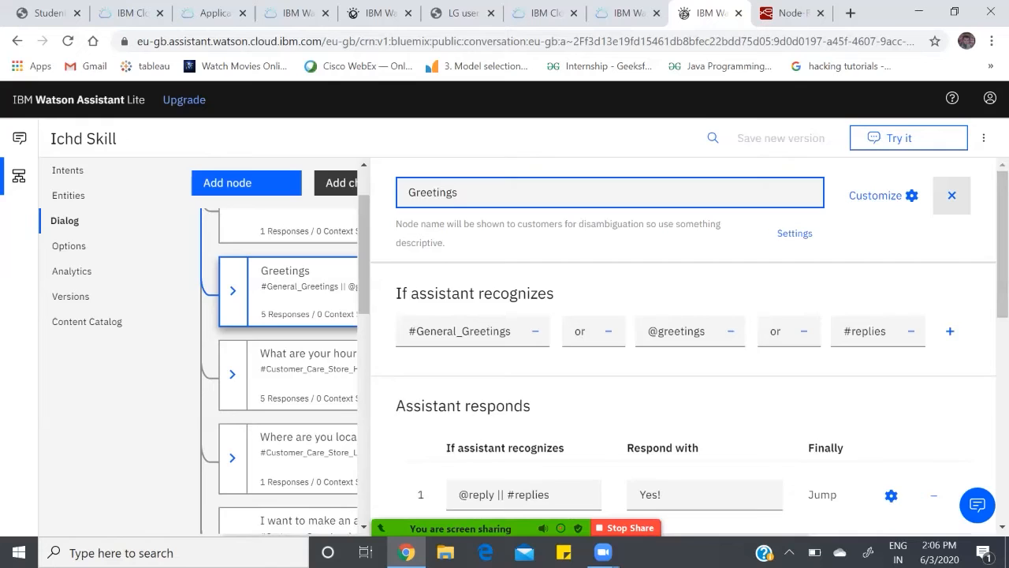
click(951, 194)
Step: Open the Ask about Product dialog node and view its return variable and webhook URL status
drag(1003, 373, 1002, 368)
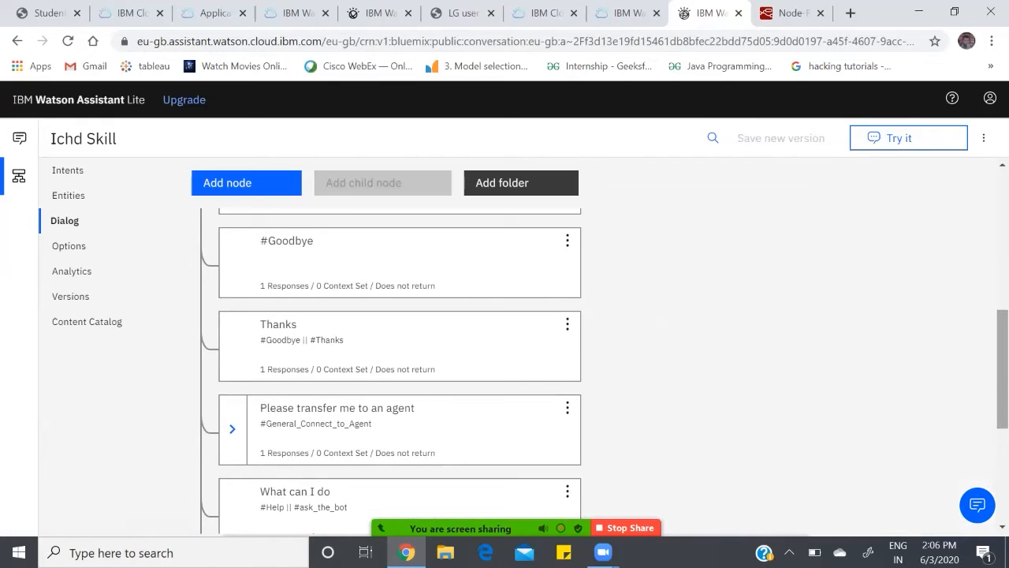
scroll(400, 354, down, 3)
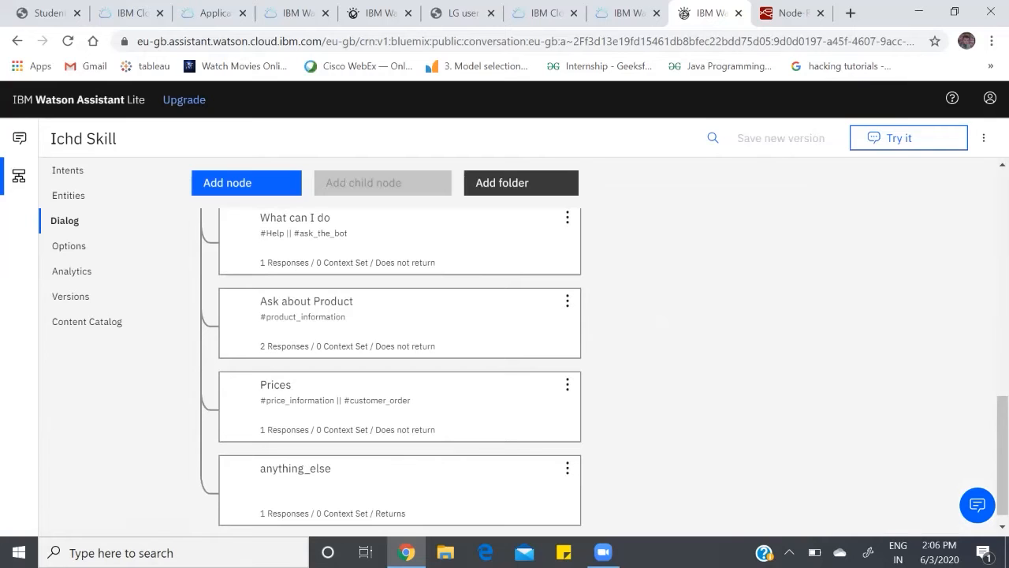
click(347, 324)
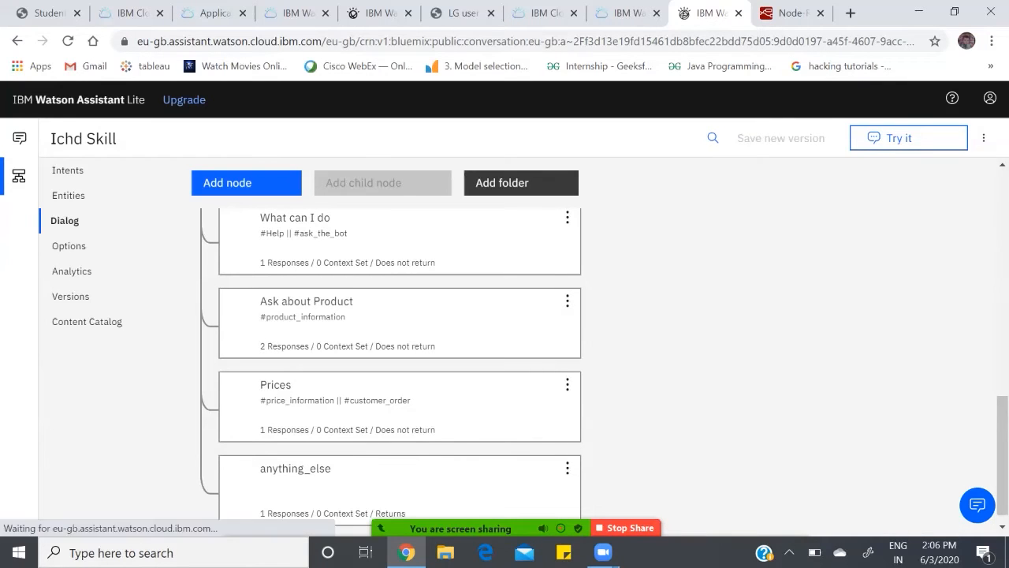
drag(1002, 233, 1003, 347)
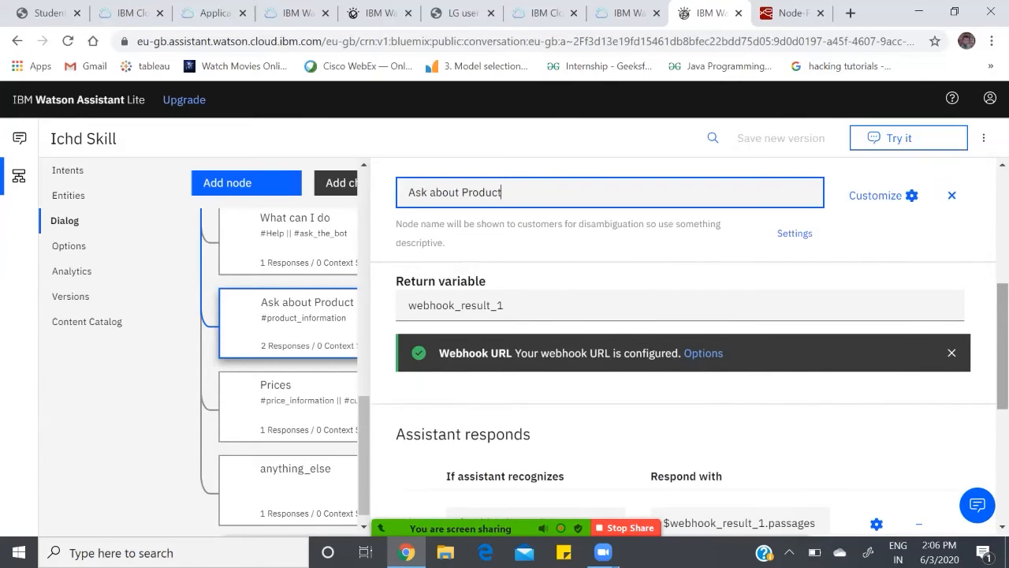
Step: Review the Slots and Webhooks settings in the Ask about Product node's customization and apply them
click(881, 195)
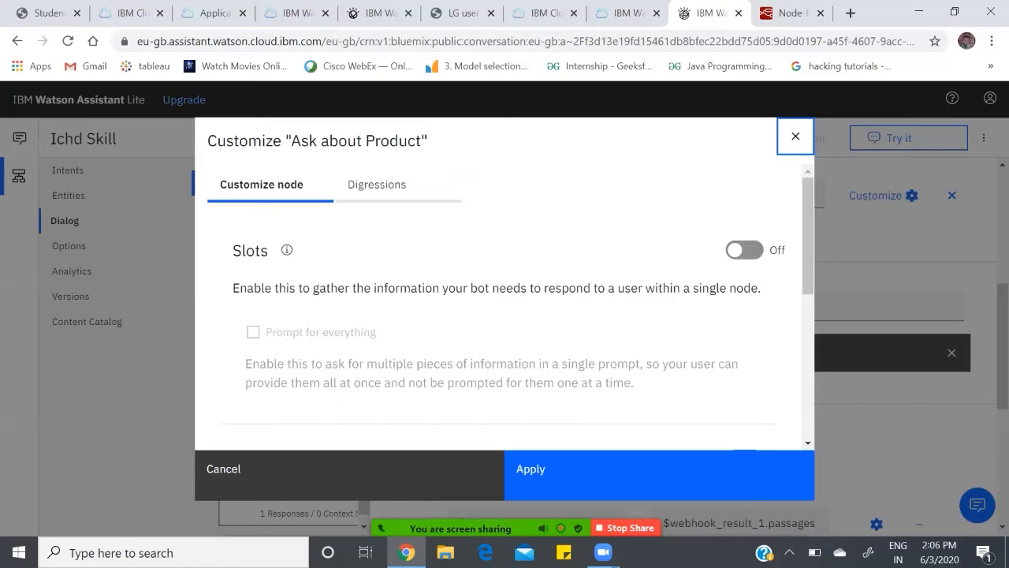
scroll(504, 316, down, 2)
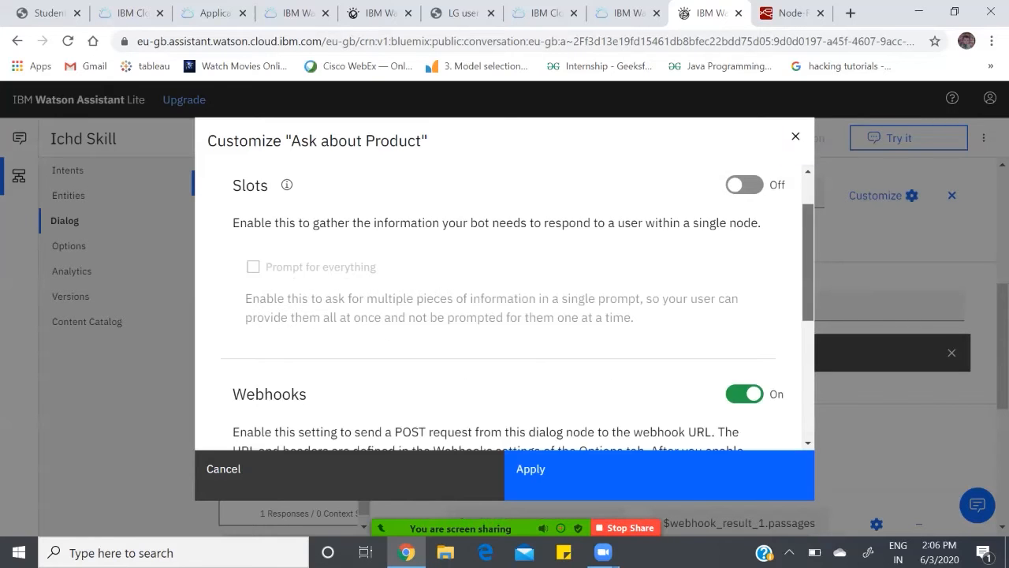
scroll(504, 315, down, 1)
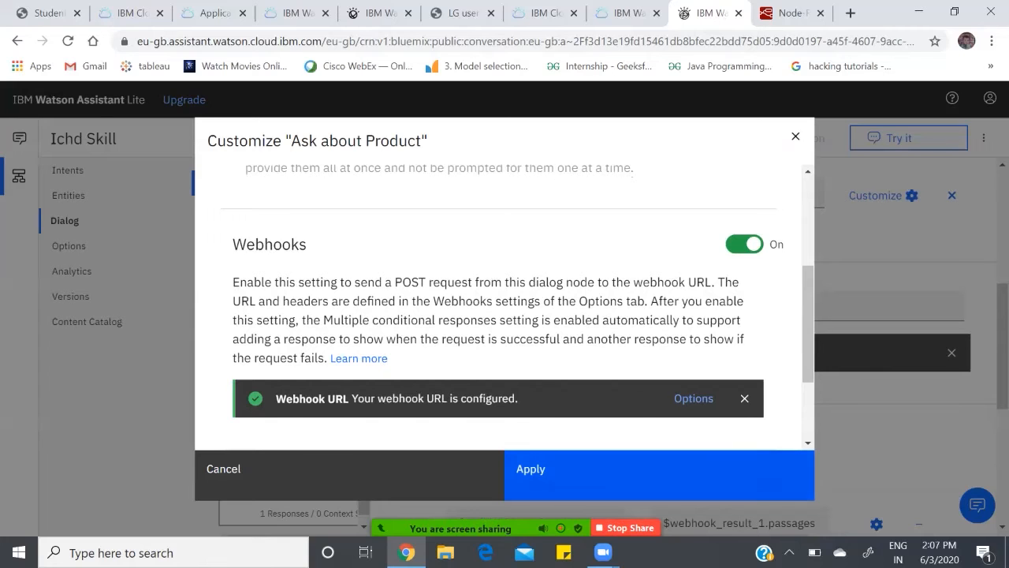
click(552, 473)
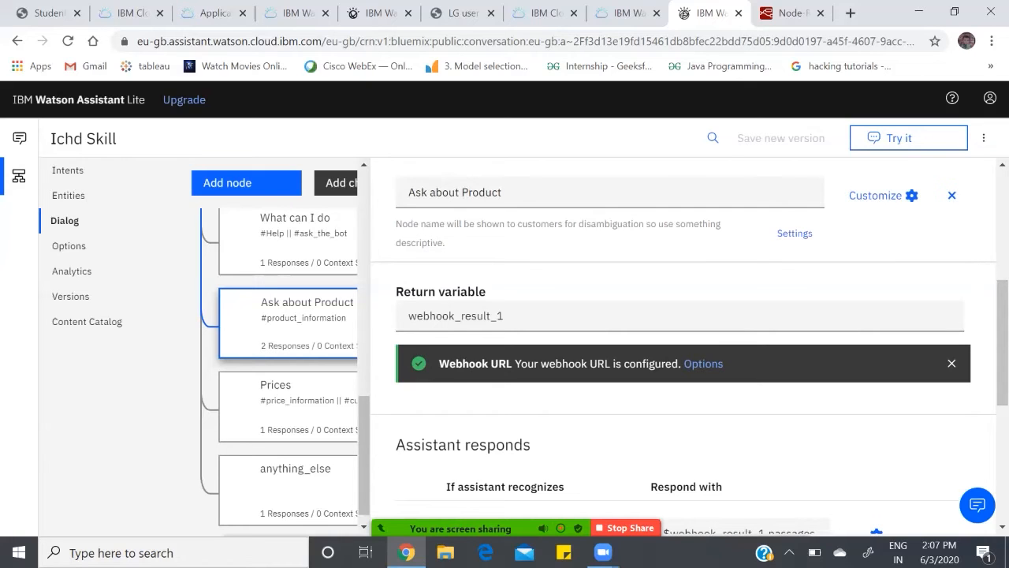
Step: Review the Ask about Product node's conditional responses and its follow-up behaviour, and close the node
scroll(682, 394, down, 2)
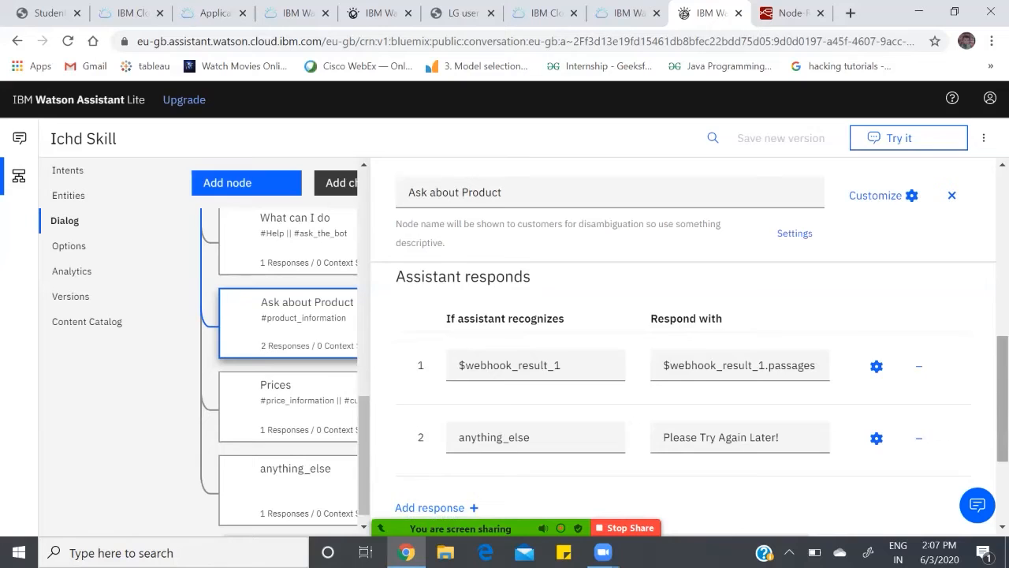
scroll(690, 392, down, 1)
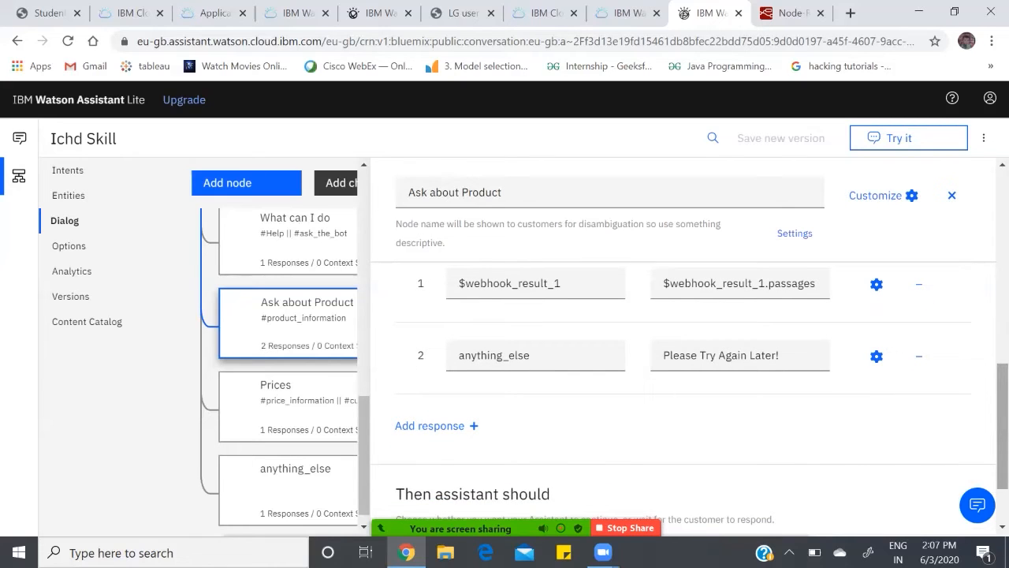
scroll(686, 355, up, 1)
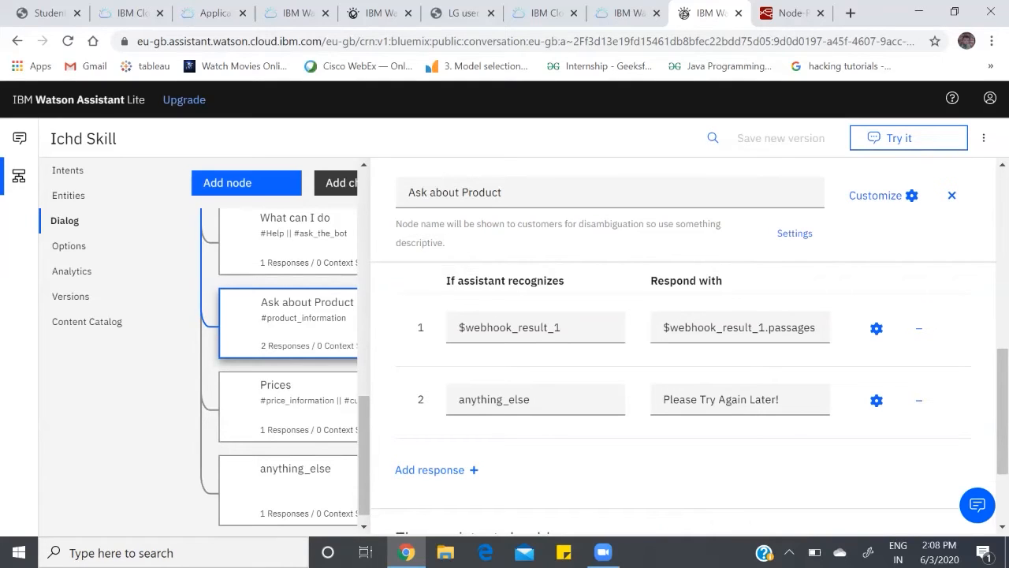
scroll(682, 355, down, 2)
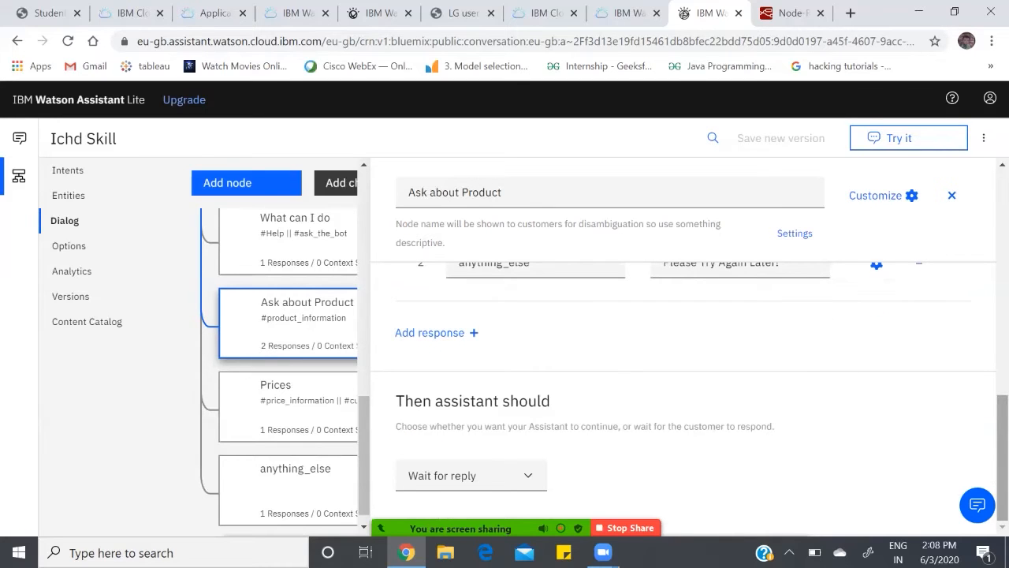
scroll(683, 355, up, 3)
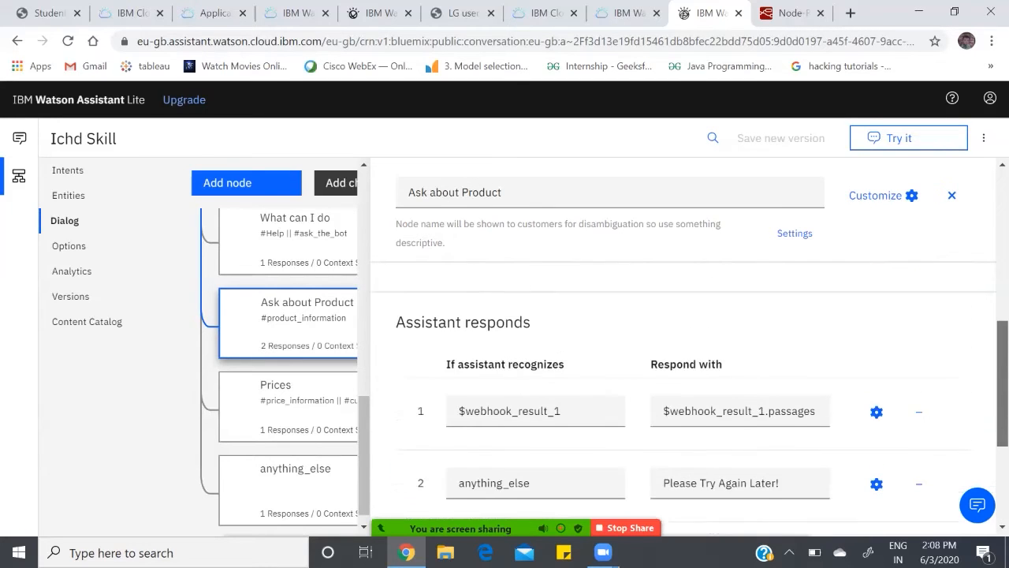
scroll(683, 355, up, 2)
click(952, 194)
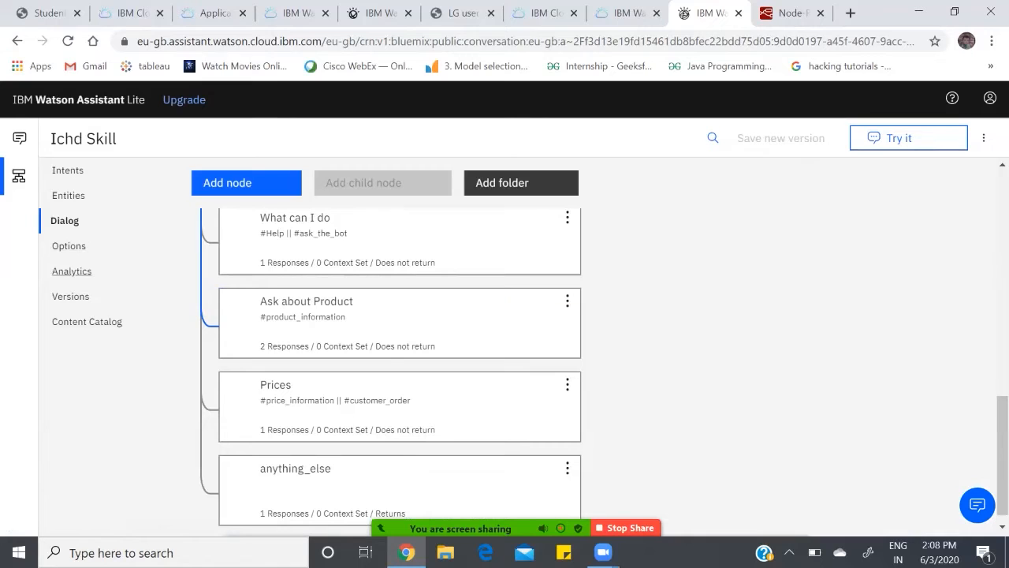
Step: Open the Ichd Skill's webhook settings, and switch to IBM Cloud Functions to view Ichd Action's web action endpoint URL
click(69, 246)
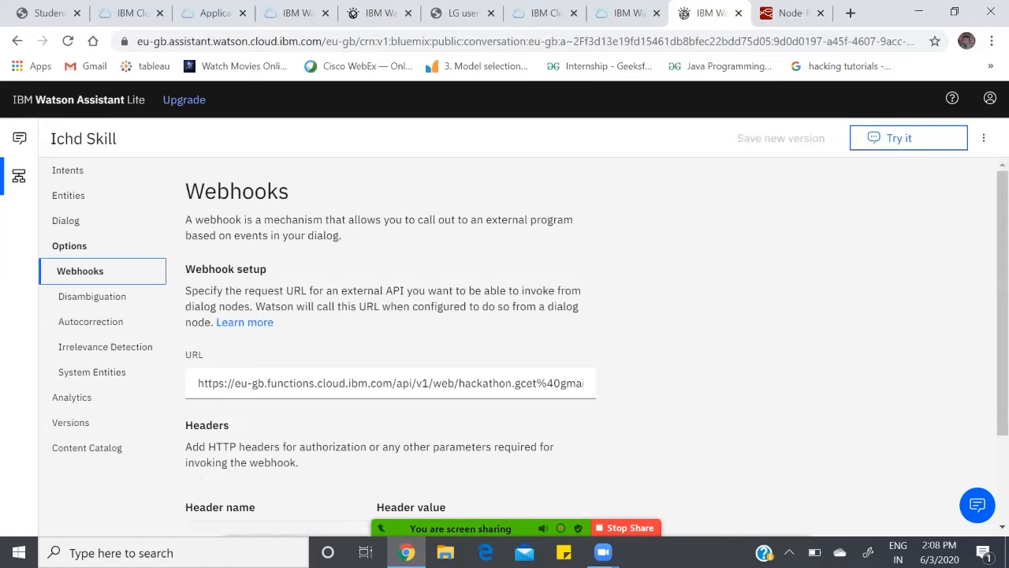
click(544, 13)
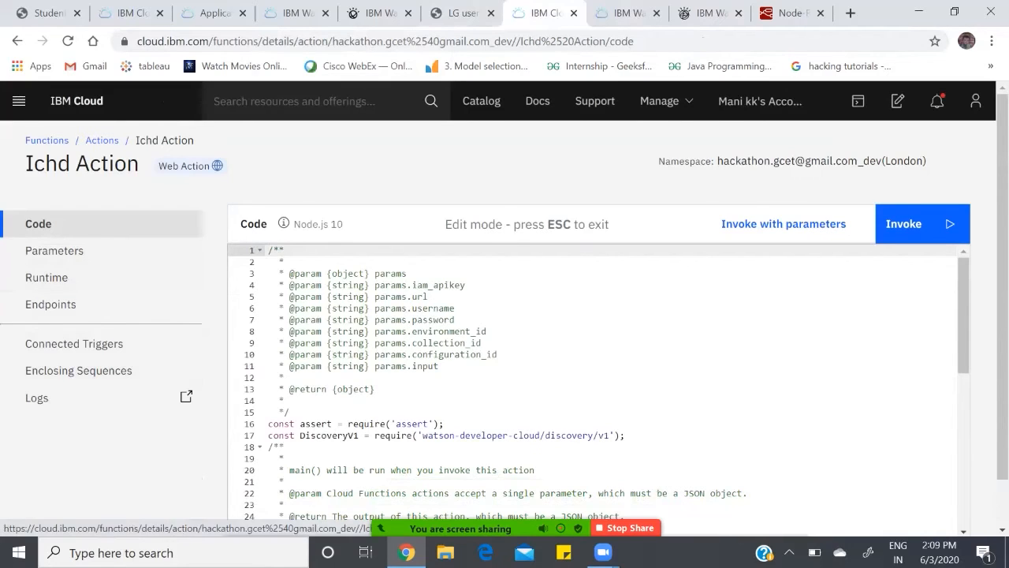
click(51, 303)
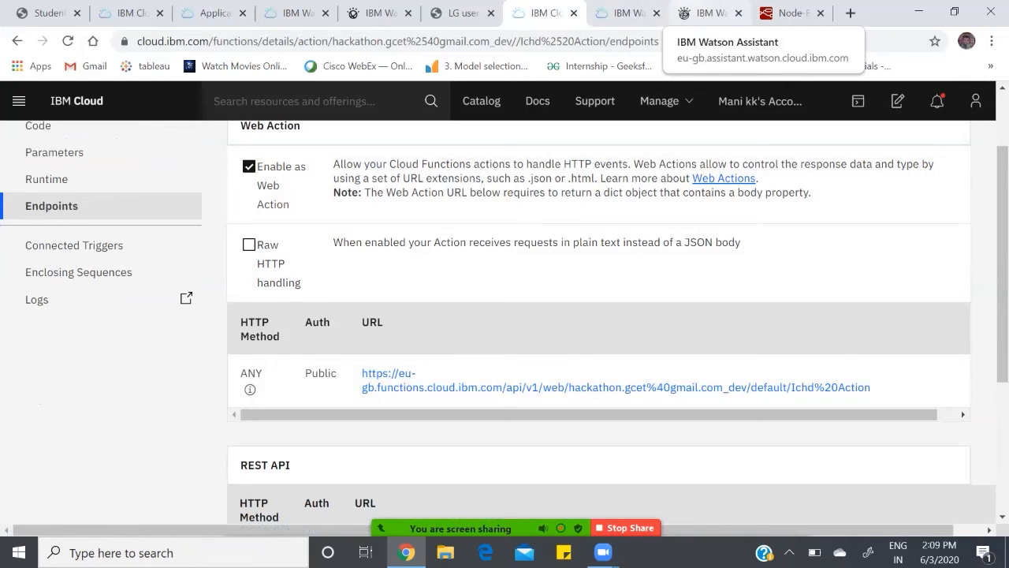
Step: Return to the Ichd Skill's webhook settings in Watson Assistant and inspect the webhook URL through to its end
click(629, 13)
click(711, 13)
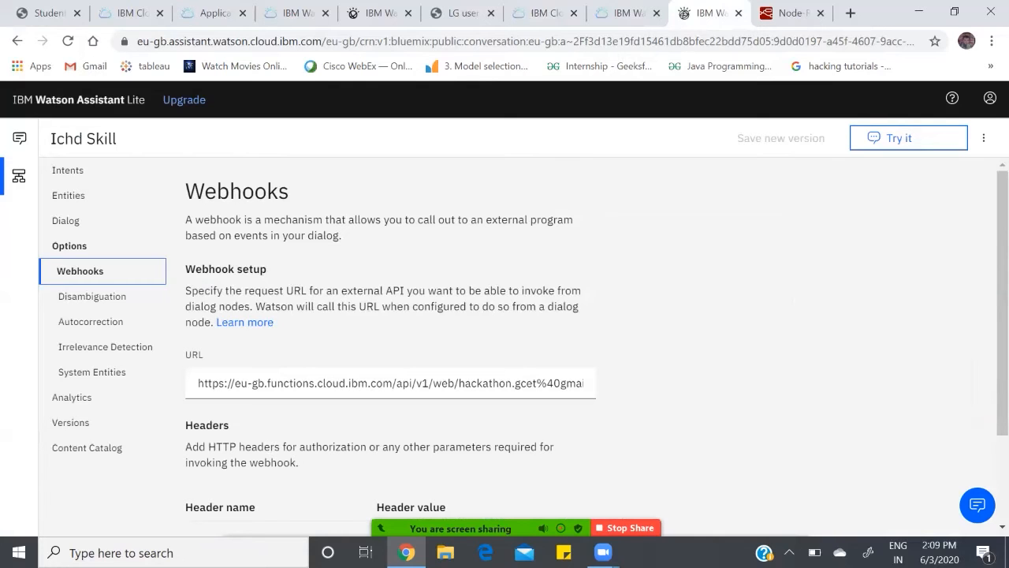
click(369, 384)
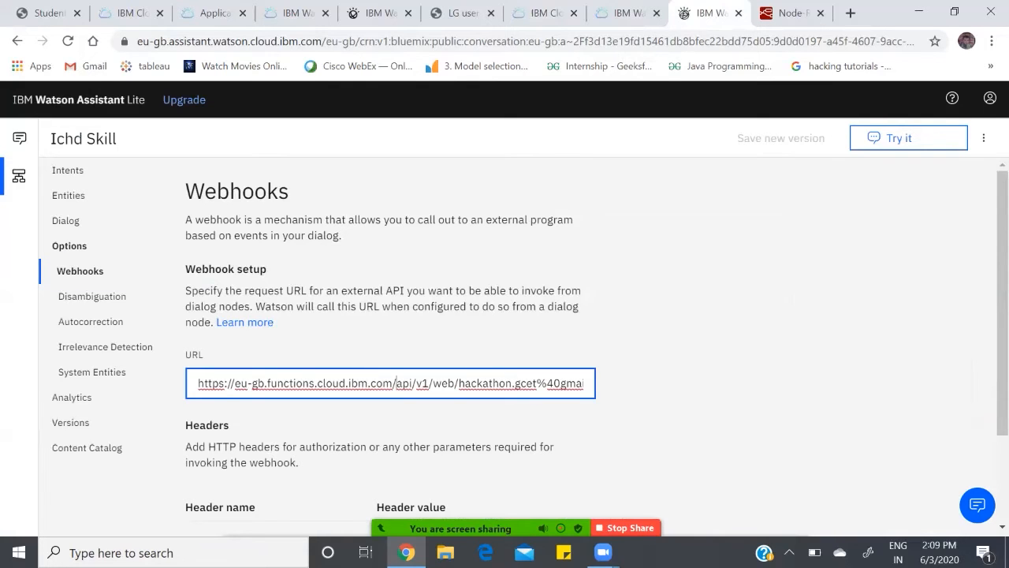
key(Right)
key(Right)
key(Right)
key(Right)
key(Right)
key(Right)
key(Right)
key(Right)
key(Right)
key(Right)
key(Right)
key(Right)
key(Right)
key(Right)
key(Right)
key(Right)
key(Right)
key(Right)
key(Right)
key(Right)
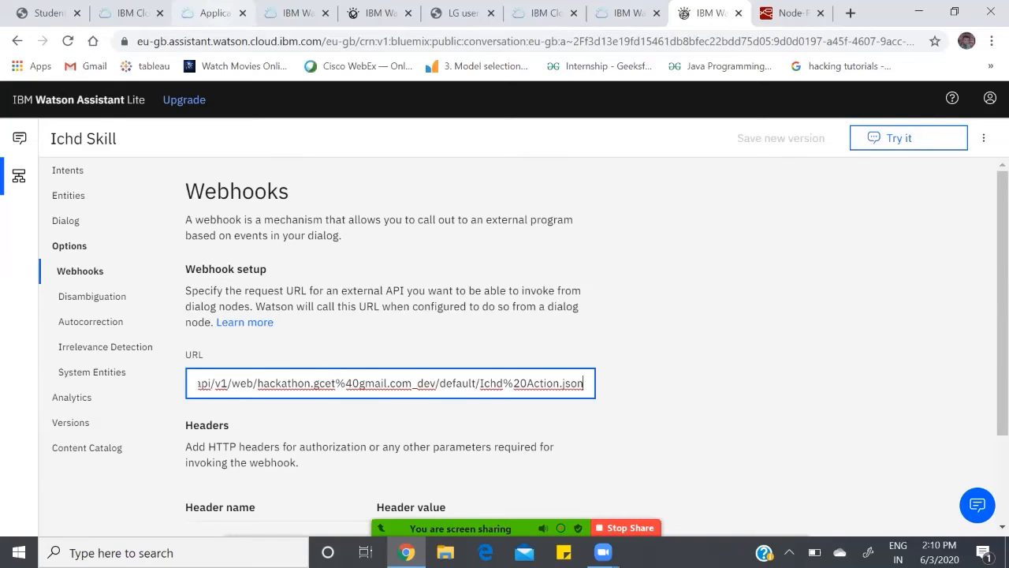
Step: View the Project ICHD application's overview in IBM Cloud and switch to its Node-RED start page
click(209, 12)
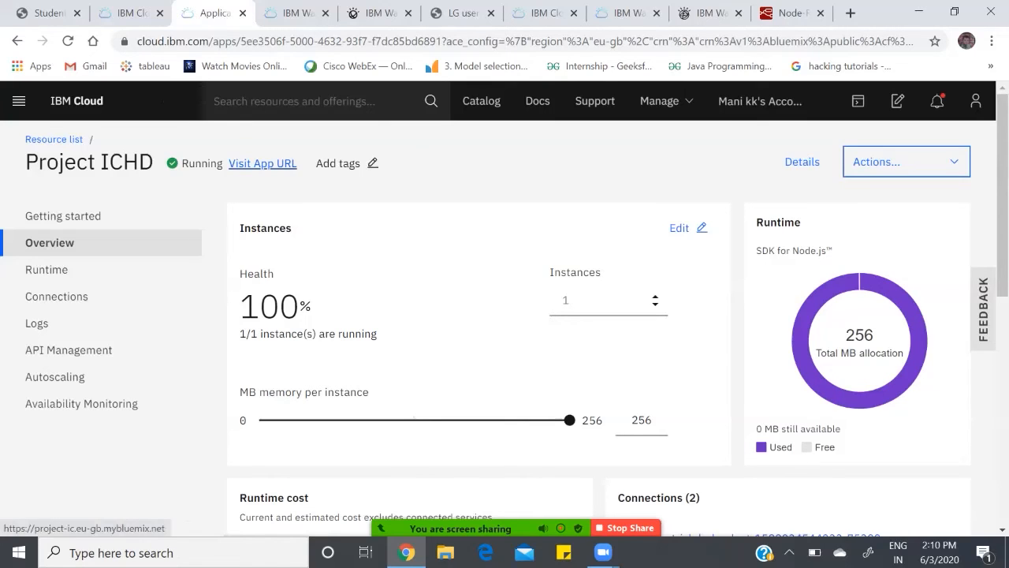
click(791, 14)
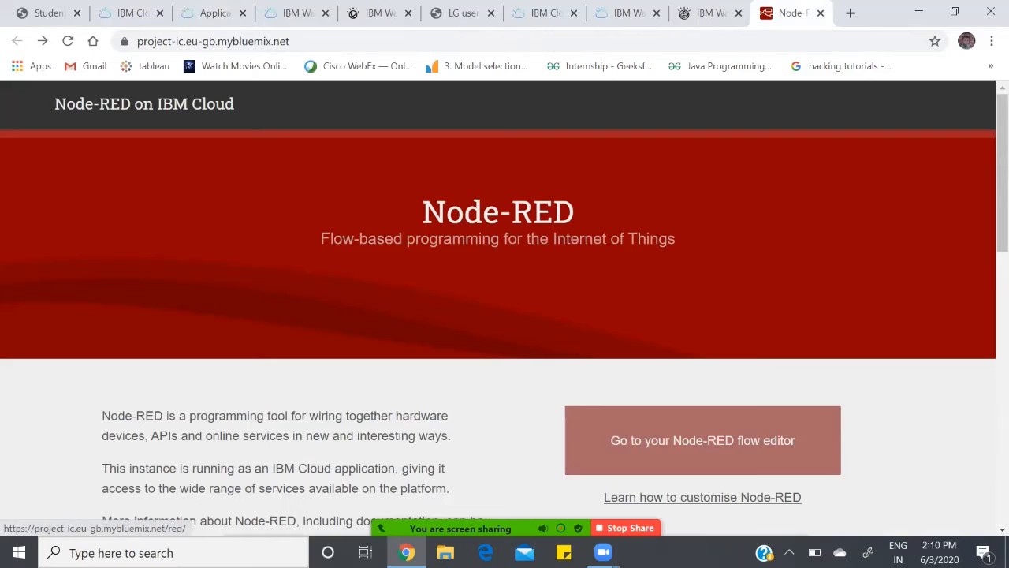
Step: Open the Node-RED flow editor and look over the Project ICHD flow and its available nodes
click(703, 440)
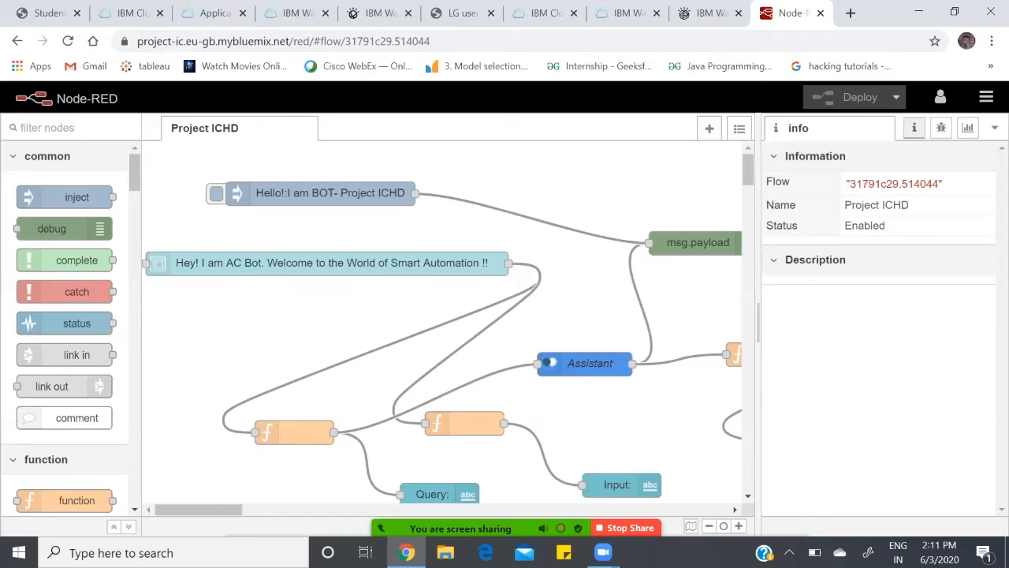
mouse_move(66, 197)
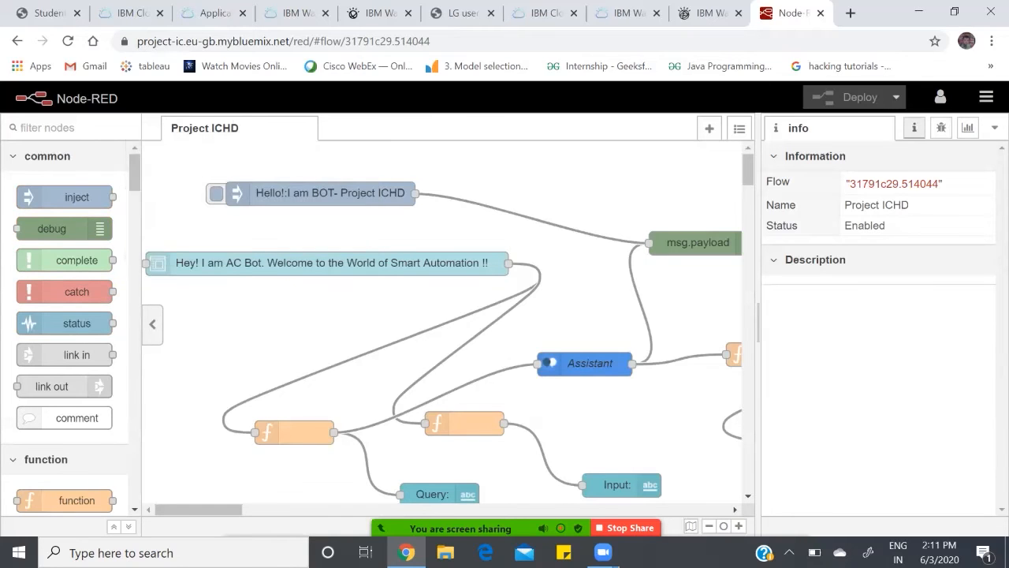
scroll(64, 323, down, 1)
scroll(64, 323, up, 1)
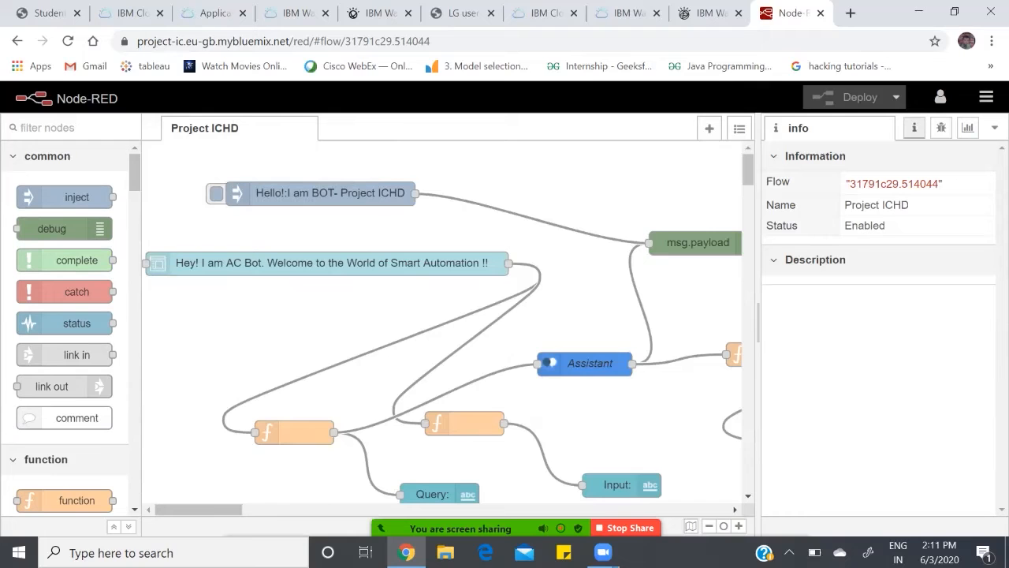
drag(411, 307, 319, 309)
mouse_move(199, 509)
mouse_down()
mouse_move(227, 510)
mouse_move(211, 510)
mouse_up()
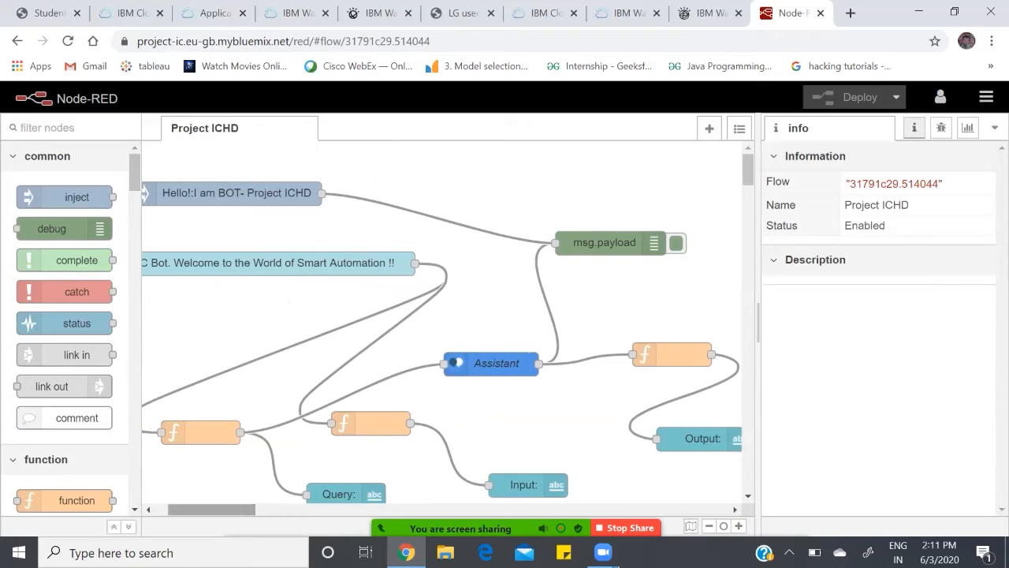
Step: Review the welcome form node's elements and the code in the function node feeding the Assistant, closing each node's settings
double_click(291, 264)
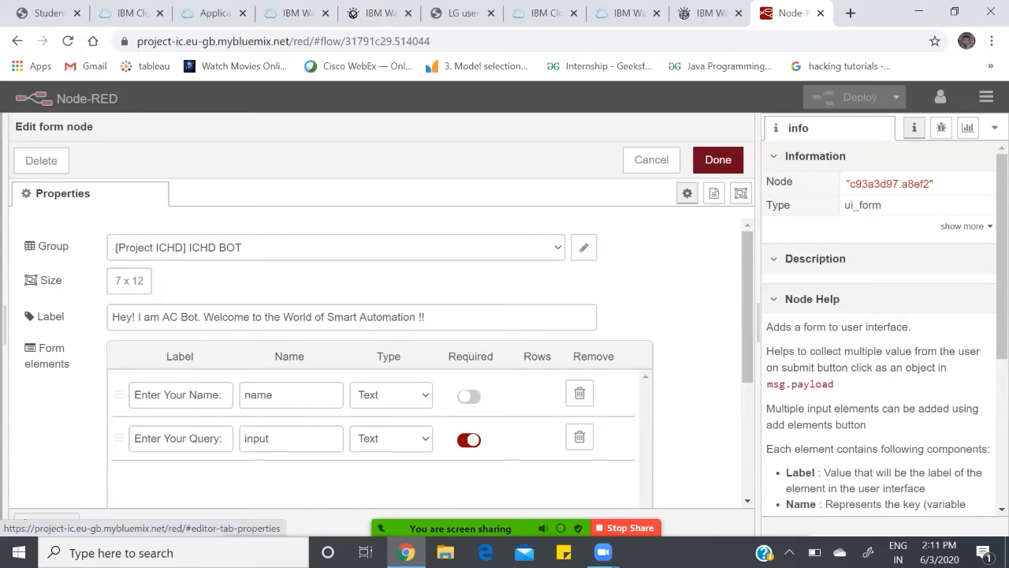
click(717, 159)
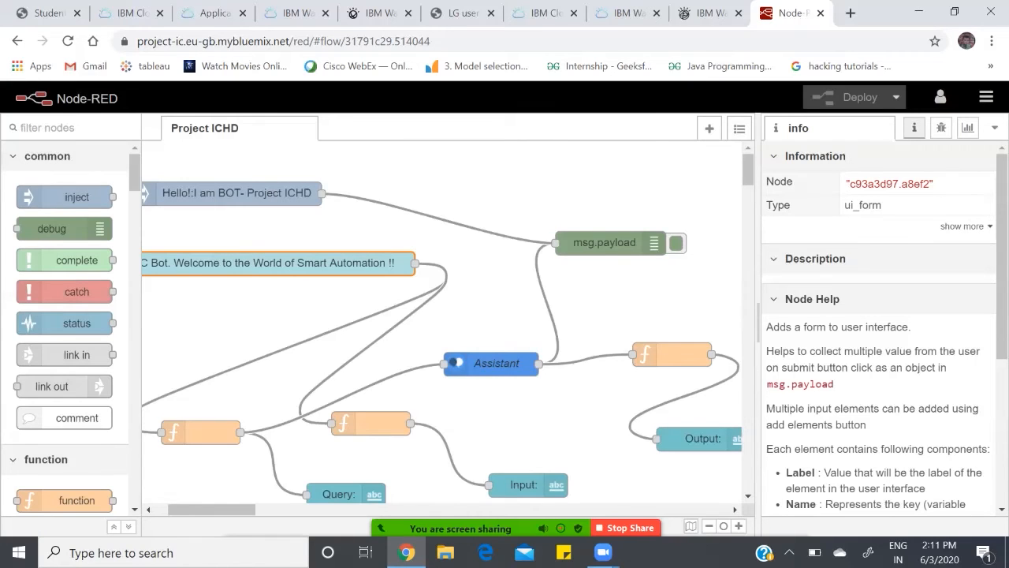
drag(211, 509, 202, 510)
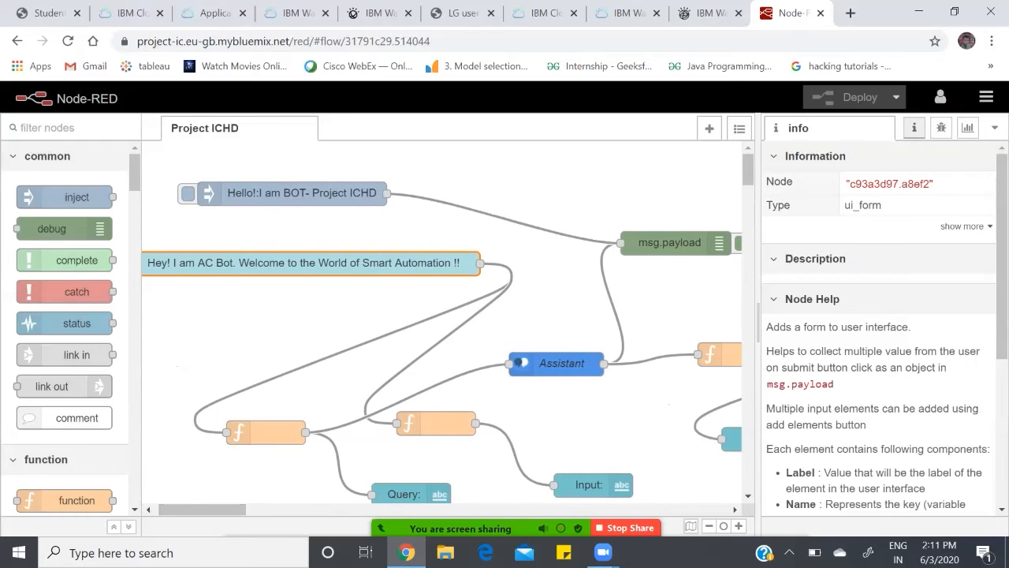
double_click(265, 433)
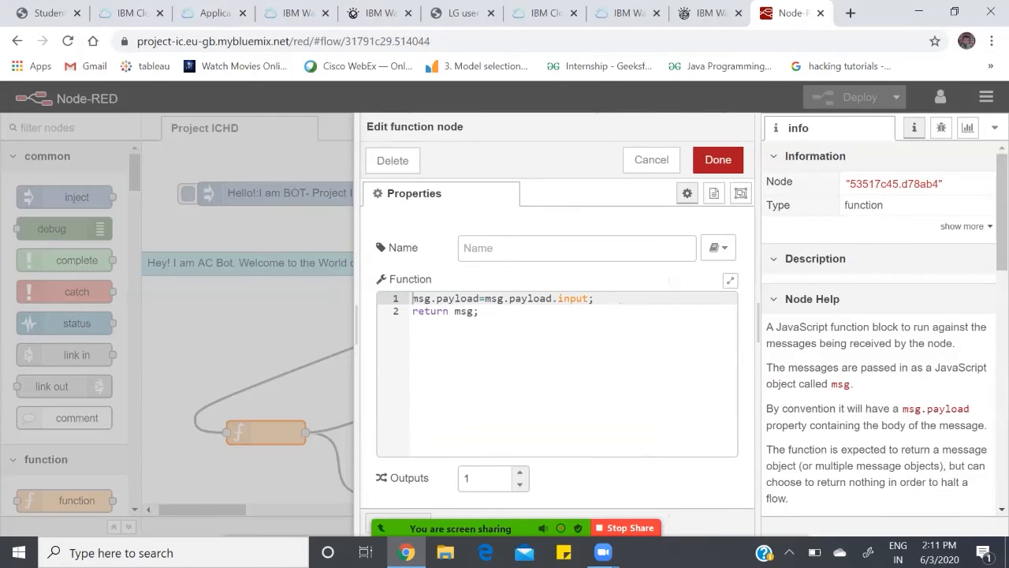
click(718, 159)
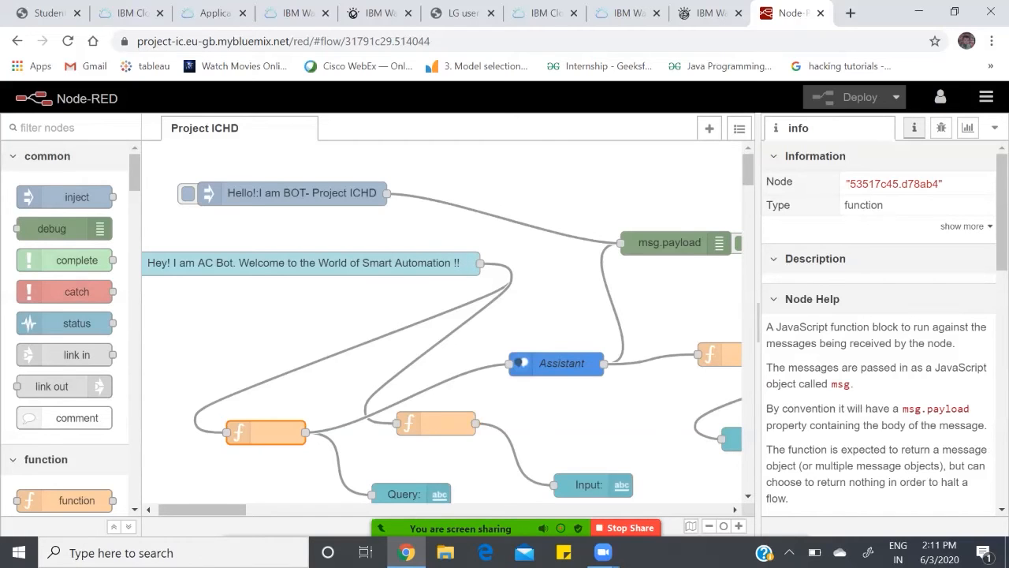
Step: Open the Assistant node's properties and review its API key, service endpoint, workspace ID and remaining options
double_click(561, 363)
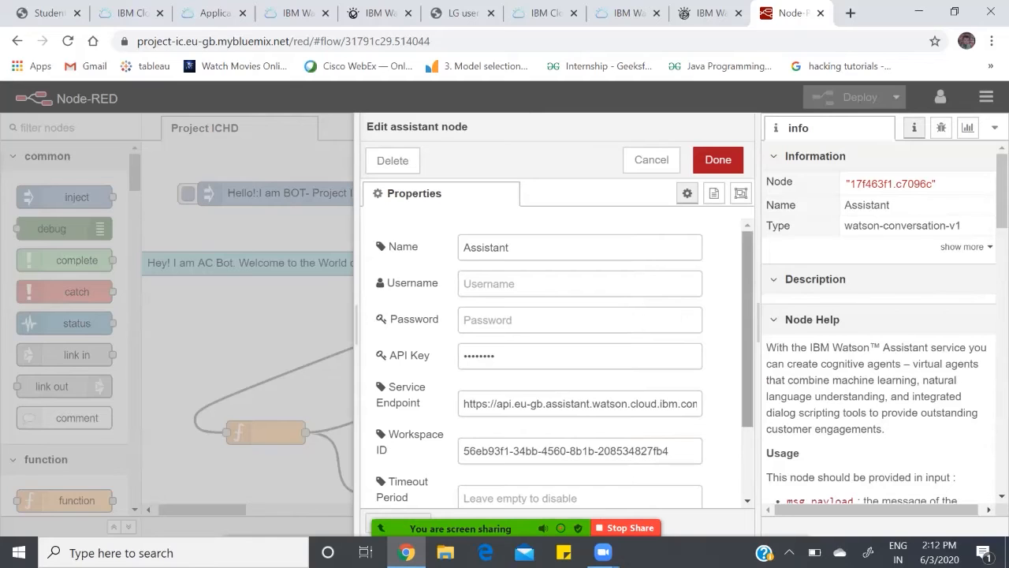
click(717, 159)
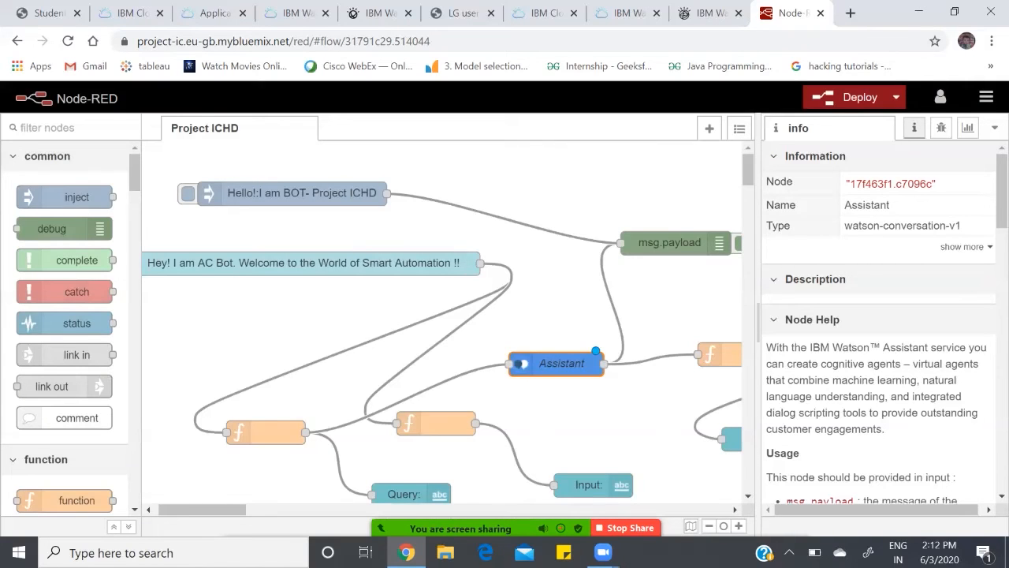
double_click(562, 363)
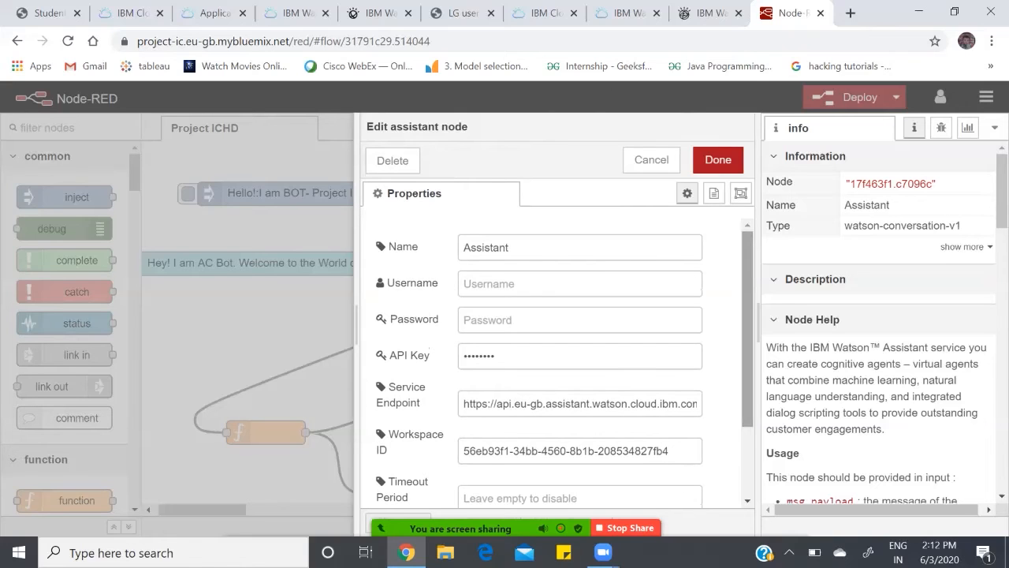
scroll(564, 364, down, 1)
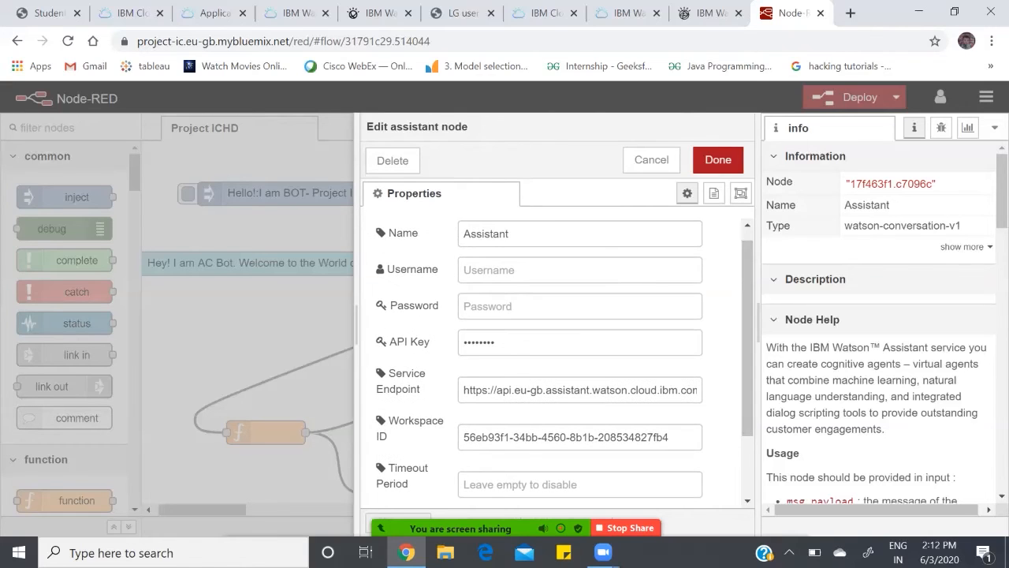
drag(747, 331, 748, 380)
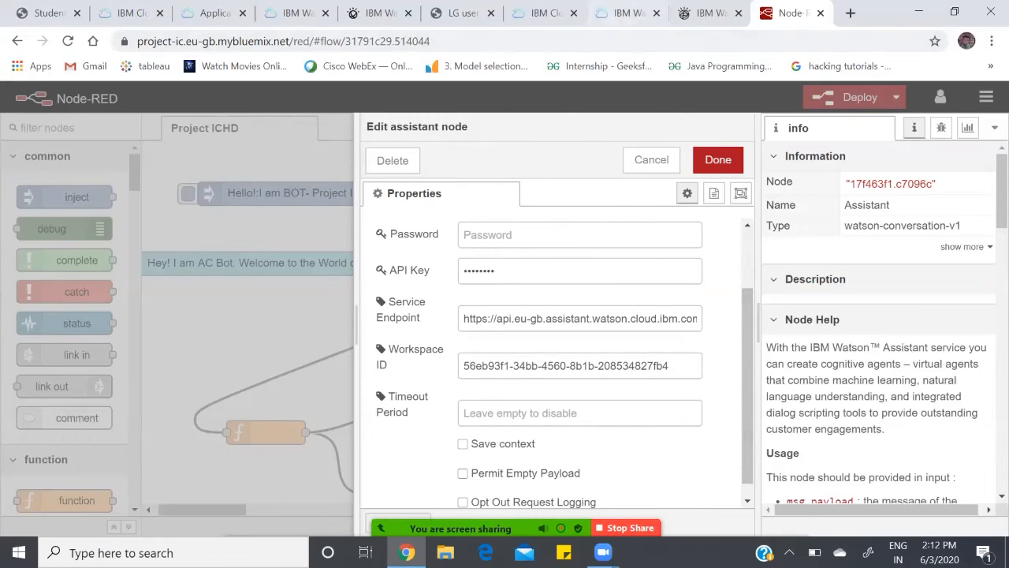
Step: Switch to the Watson Assistant-t8 service page in IBM Cloud and view its API key and URL credentials
click(621, 14)
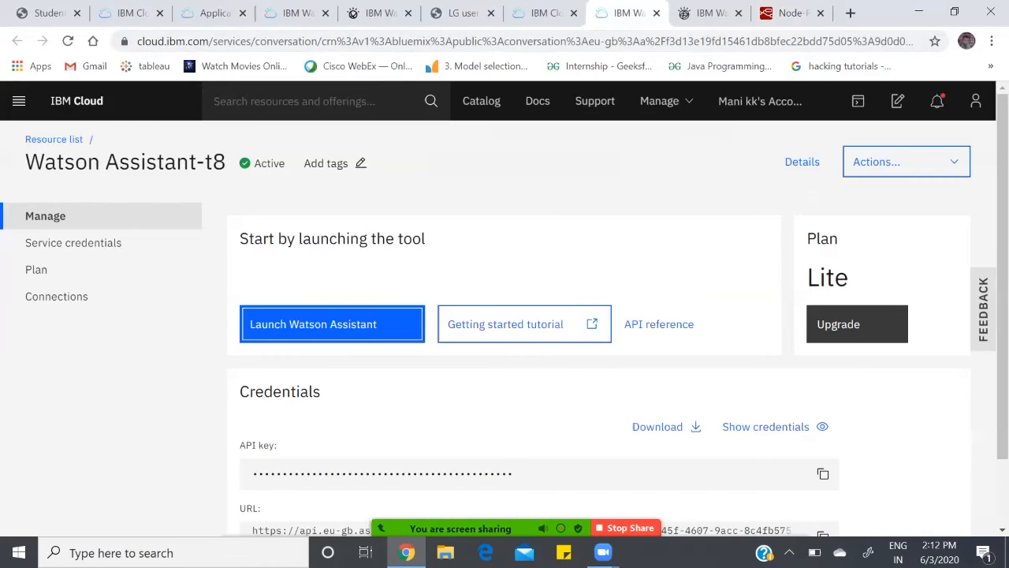
scroll(505, 324, down, 1)
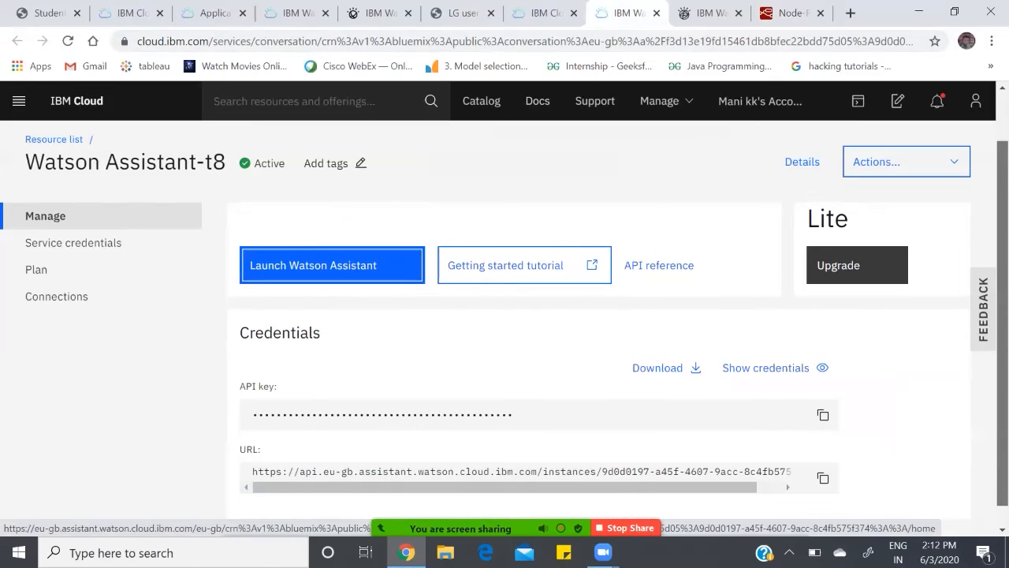
scroll(505, 323, down, 1)
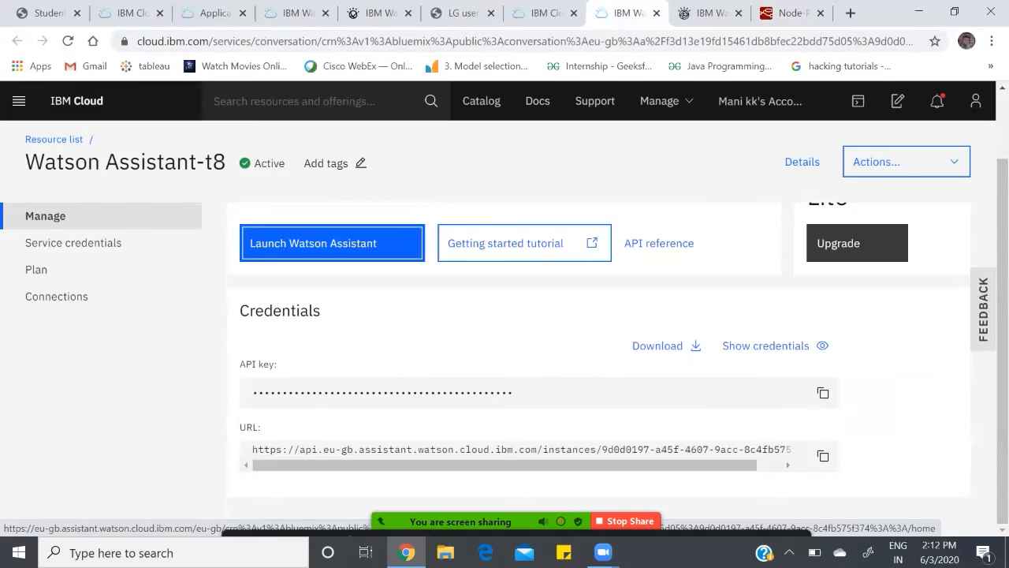
click(789, 12)
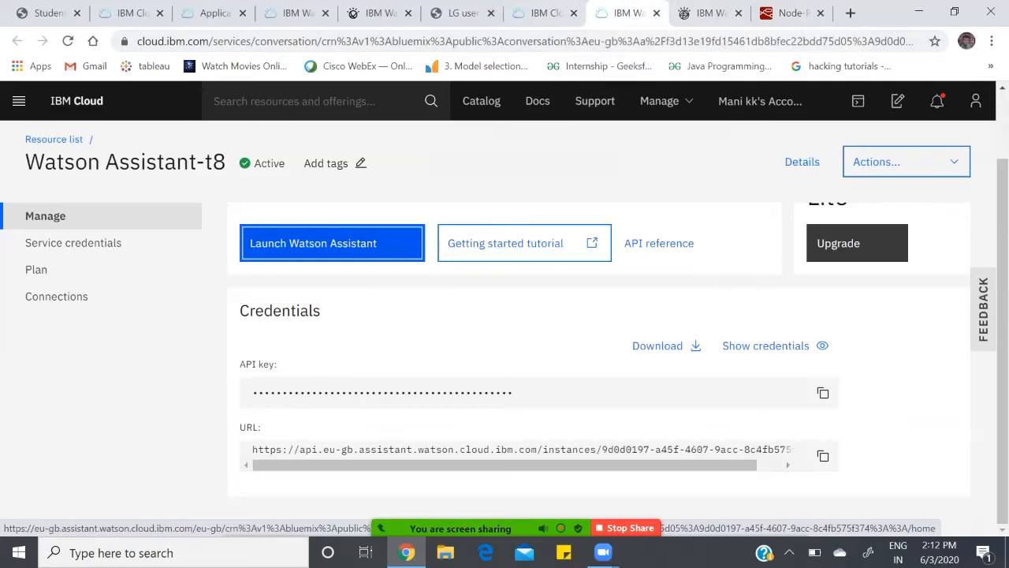
Step: Switch to Watson Assistant's skills list and view the API details of Ichd Skill
click(710, 13)
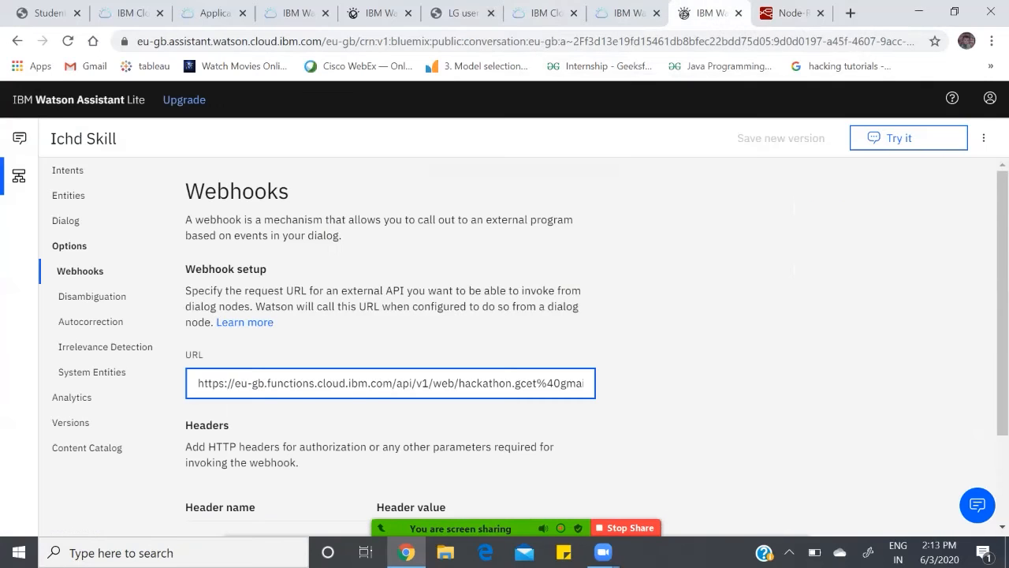
click(19, 176)
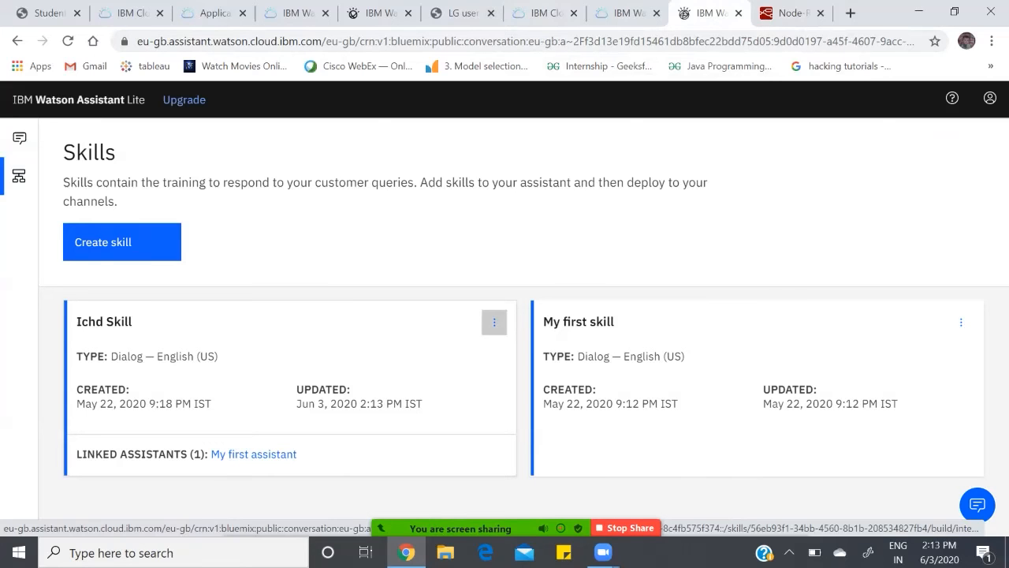
click(495, 322)
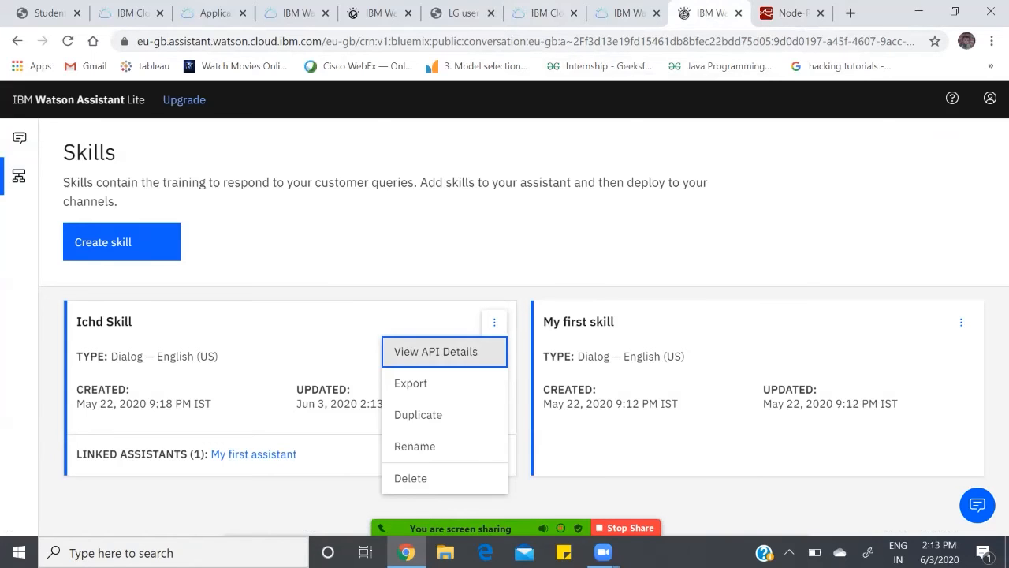
click(435, 351)
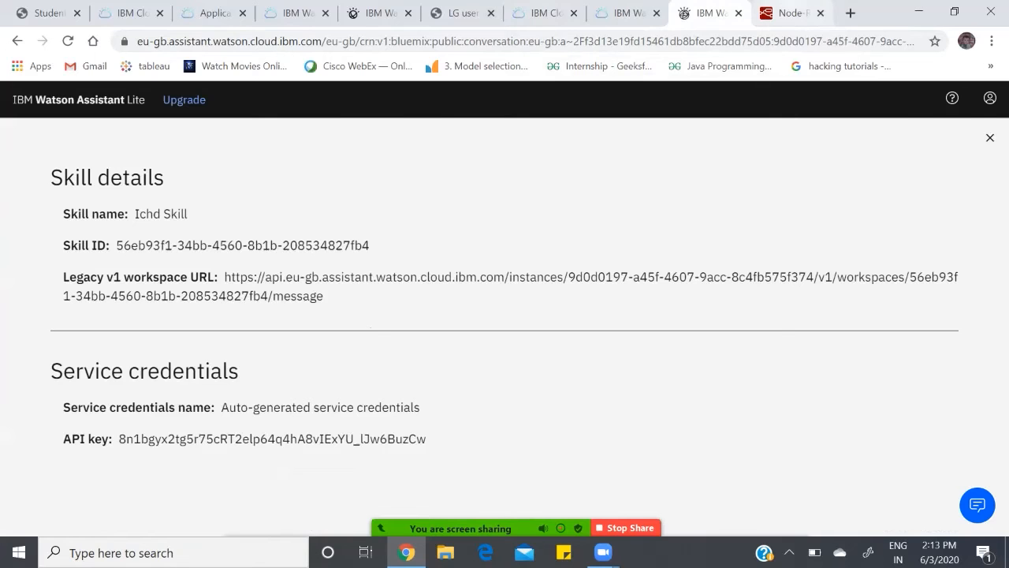
Step: Return to Node-RED, check the workspace ID and remaining options in the Assistant node, and close its properties
click(792, 14)
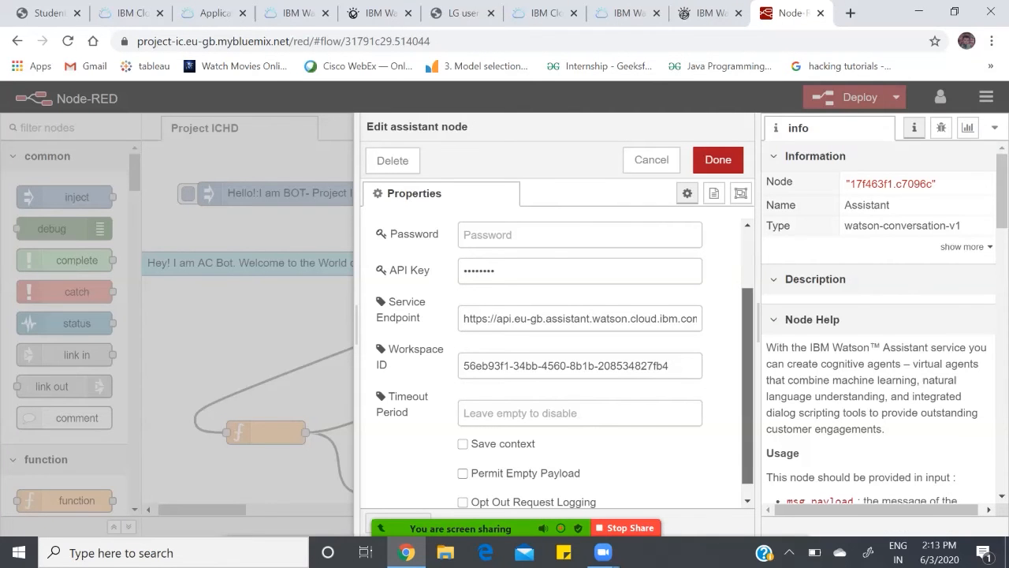
scroll(564, 362, down, 1)
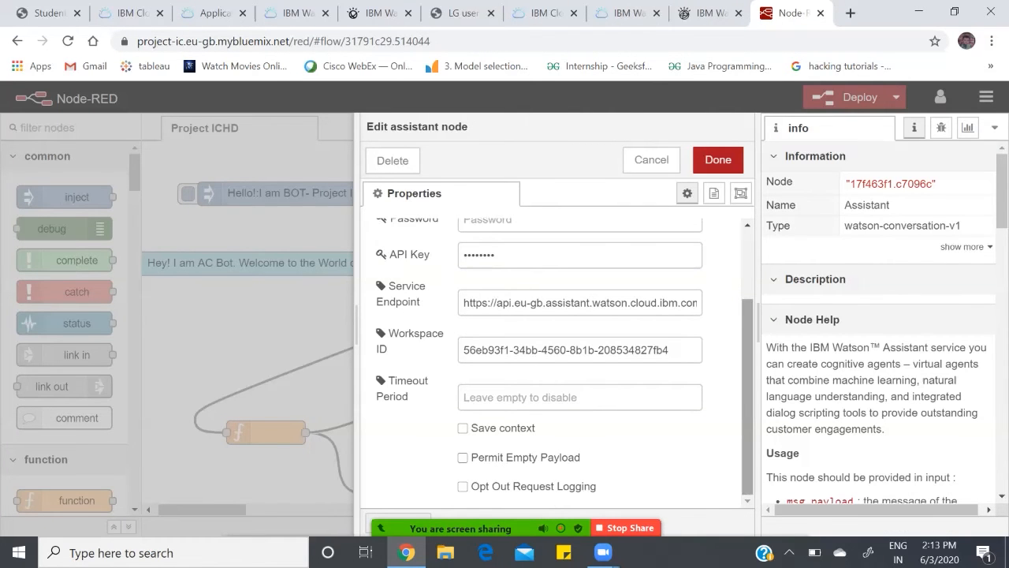
click(718, 159)
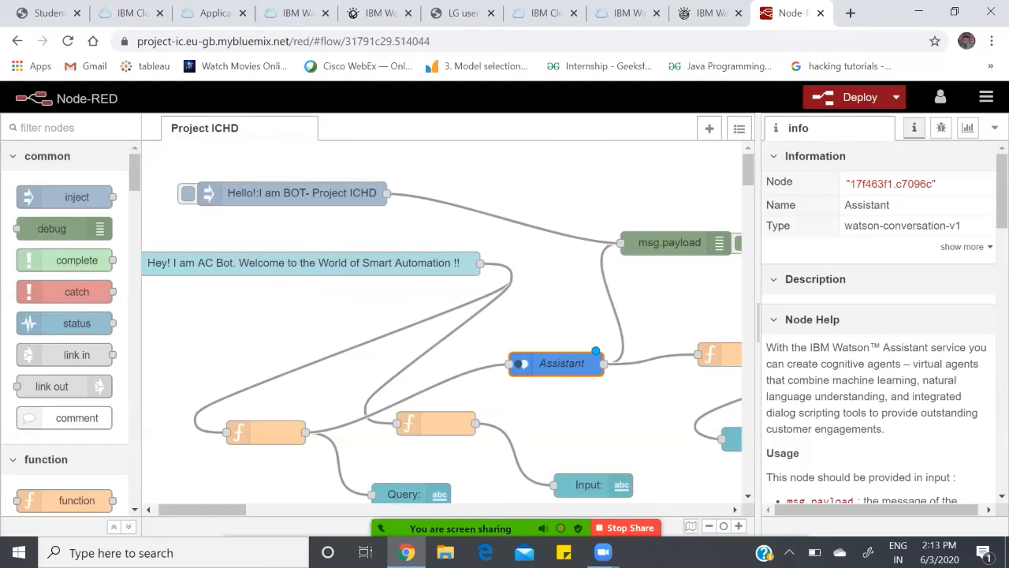
Step: Review the code in the function node between Assistant and Output, close it, and deploy the flow
drag(202, 509, 223, 509)
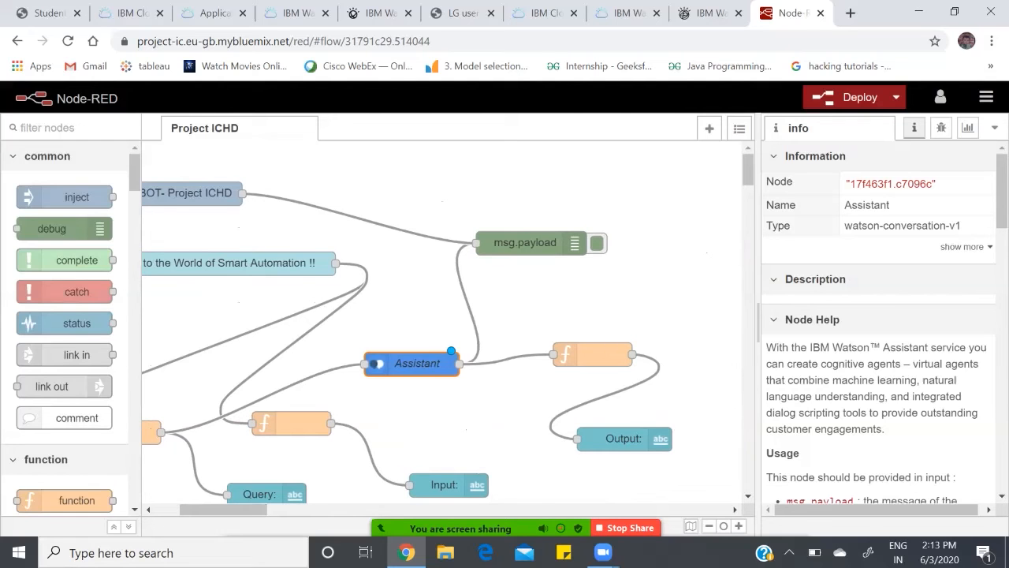
double_click(592, 354)
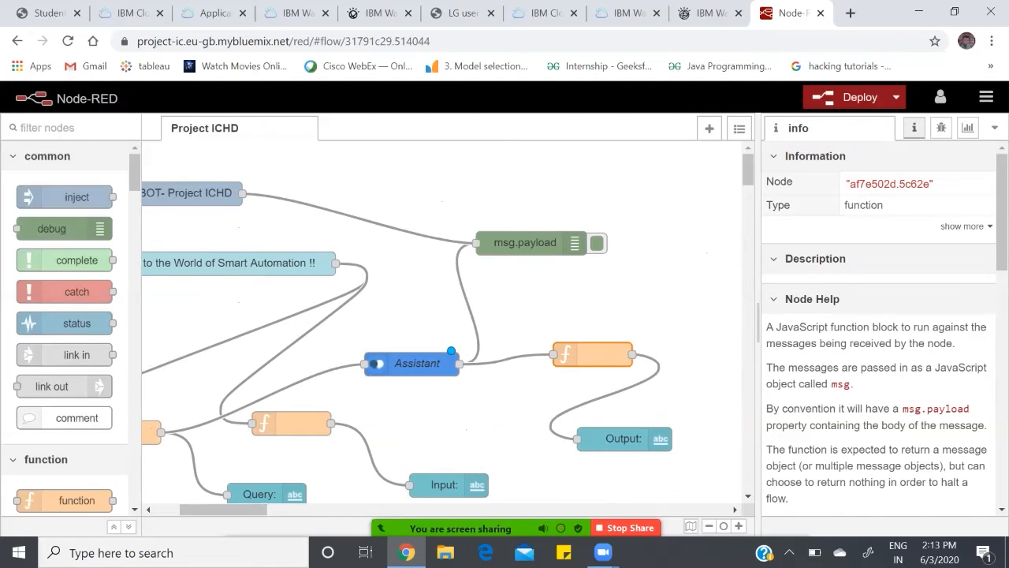
mouse_move(509, 450)
mouse_down()
mouse_move(643, 449)
mouse_move(508, 449)
mouse_up()
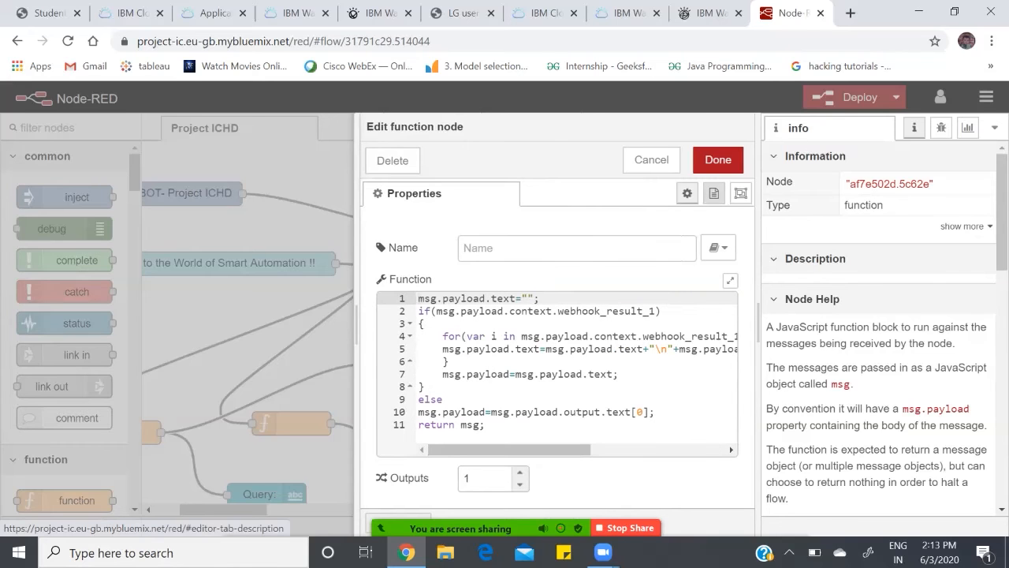
click(718, 159)
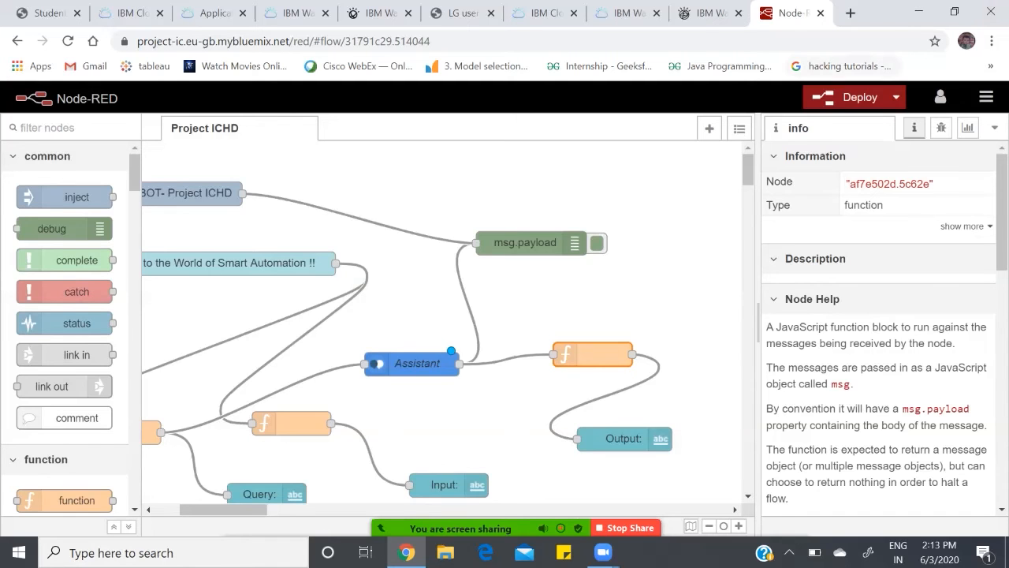
click(846, 97)
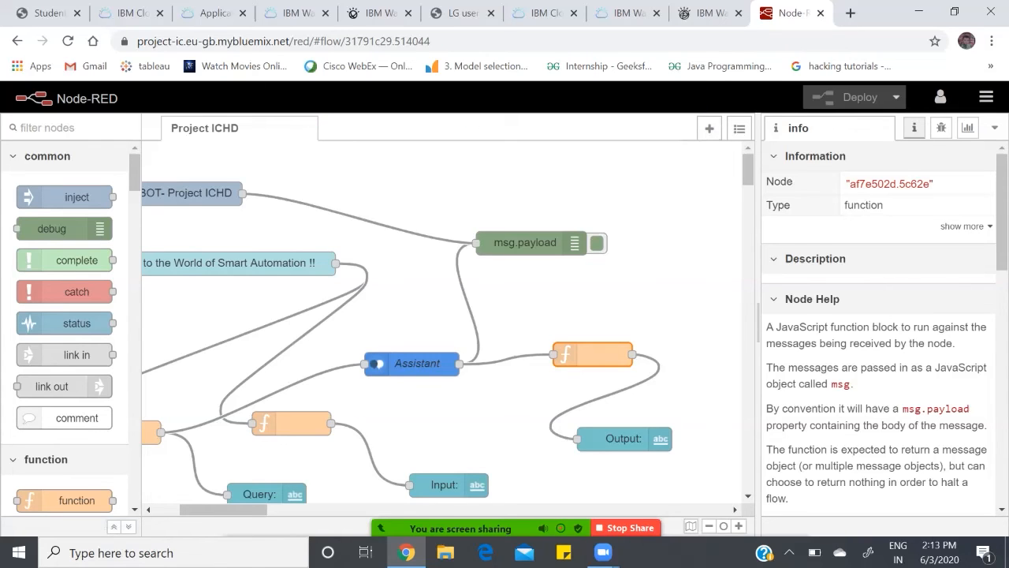
Step: View the Project ICHD dashboard layout, launch its dashboard page separately, and return to the flow editor
click(995, 127)
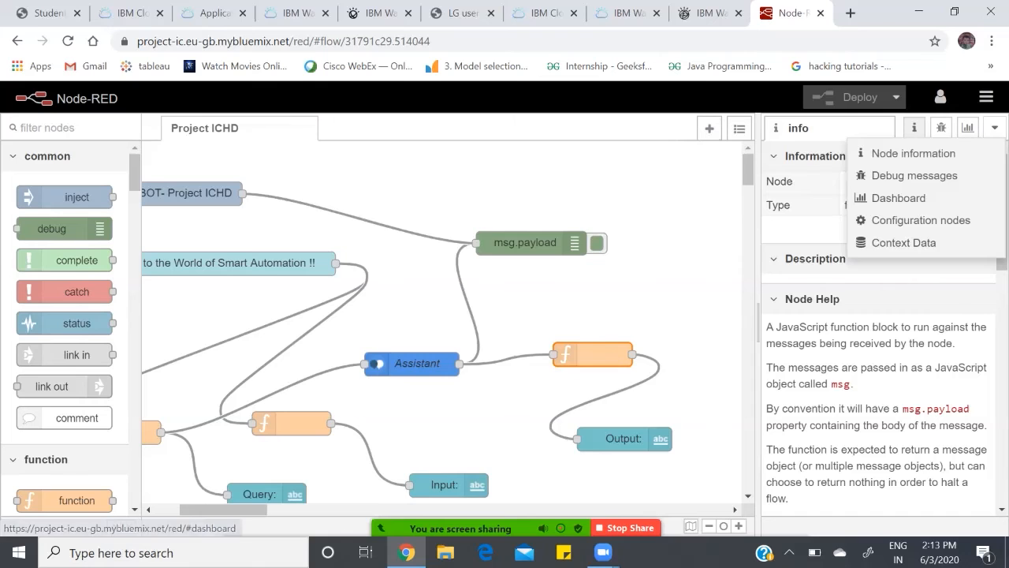
click(205, 128)
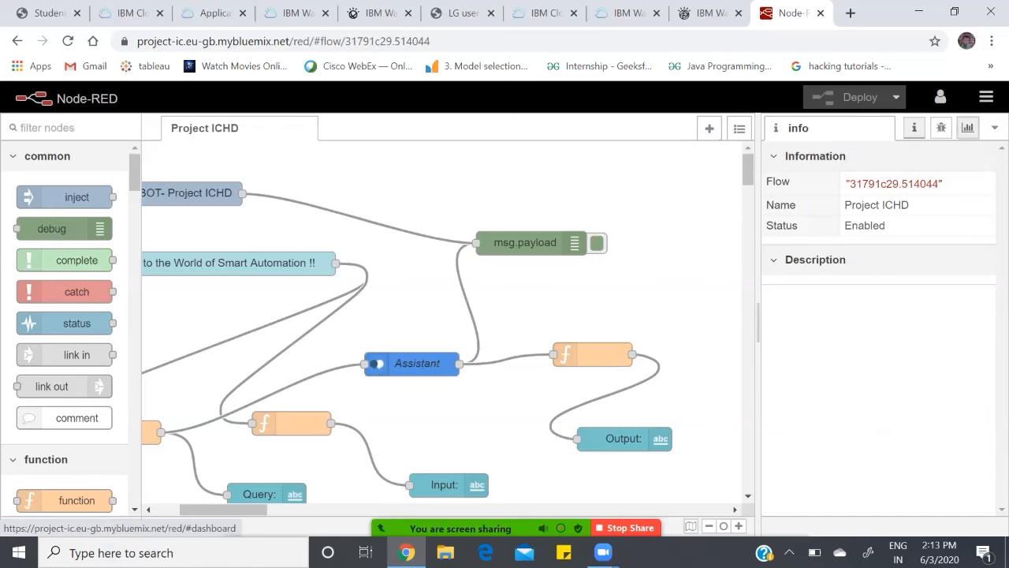
click(967, 127)
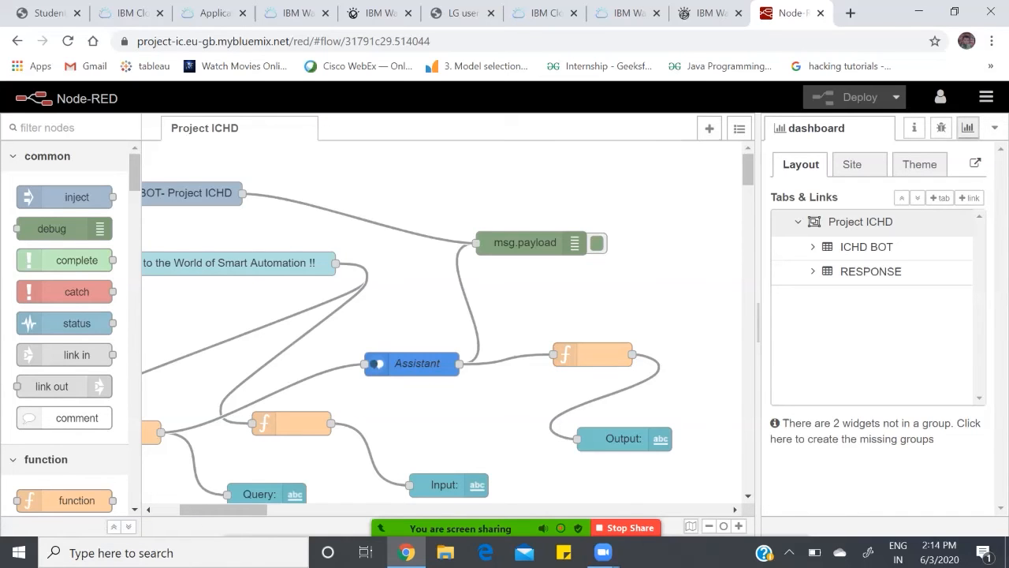
click(975, 163)
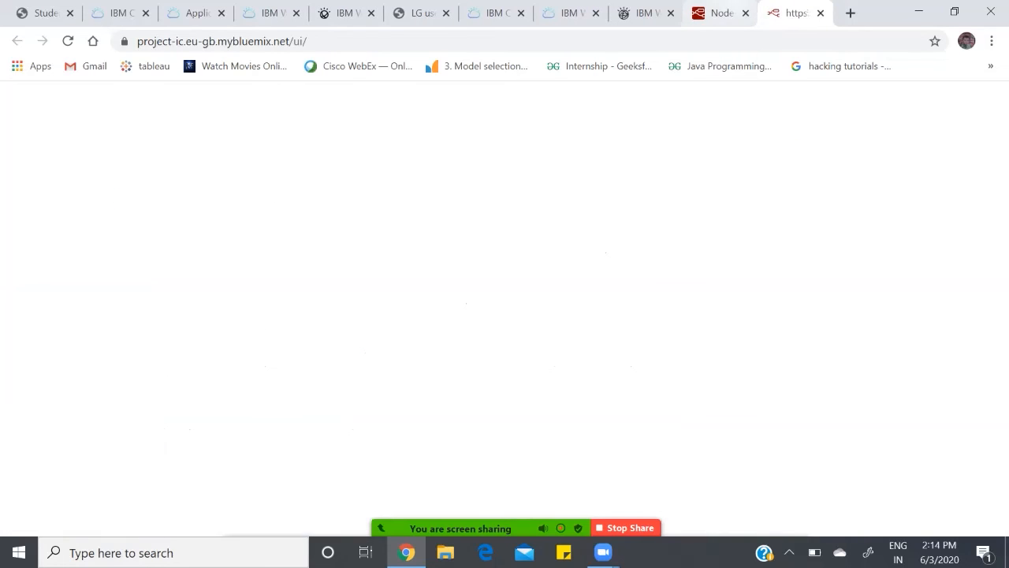
click(719, 13)
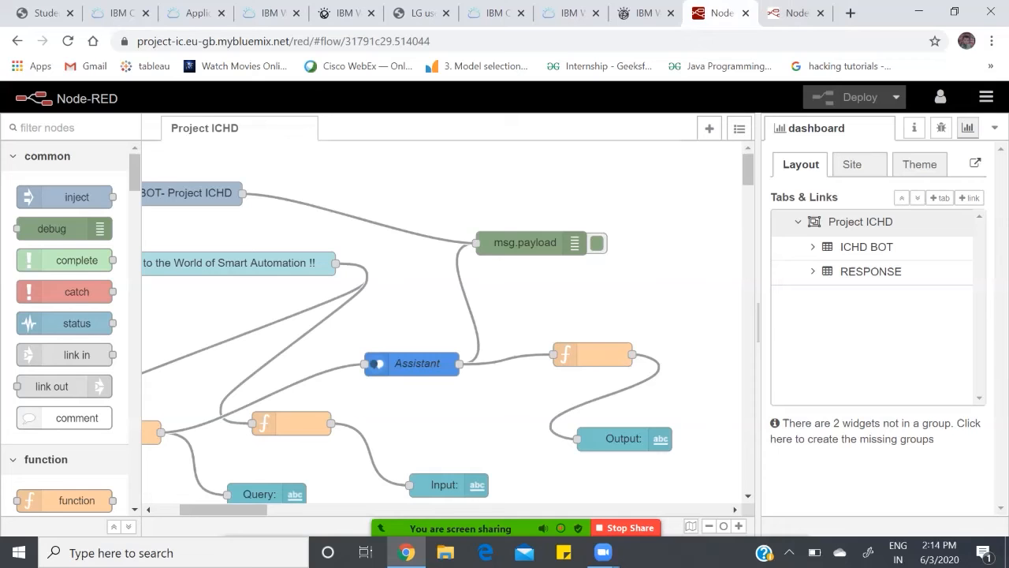
Step: Launch the Project ICHD dashboard page and fill in the bot form with the person's name and the query "hello"
click(975, 163)
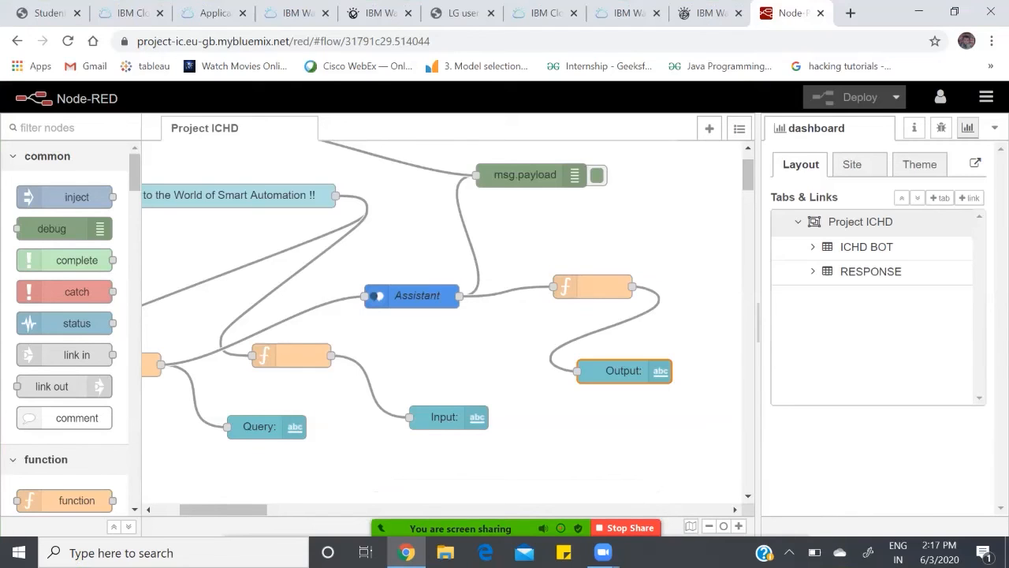
click(976, 163)
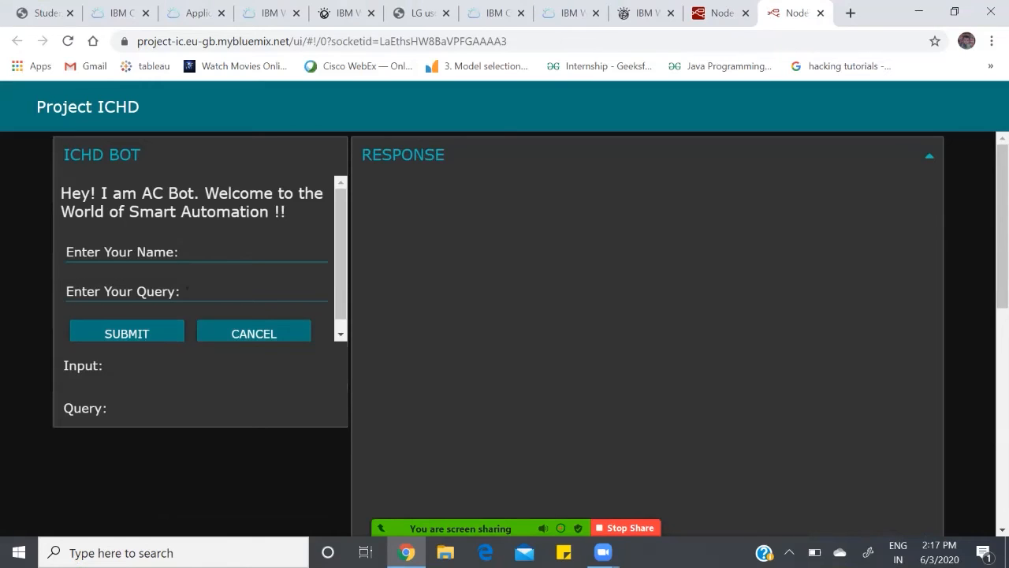
click(174, 252)
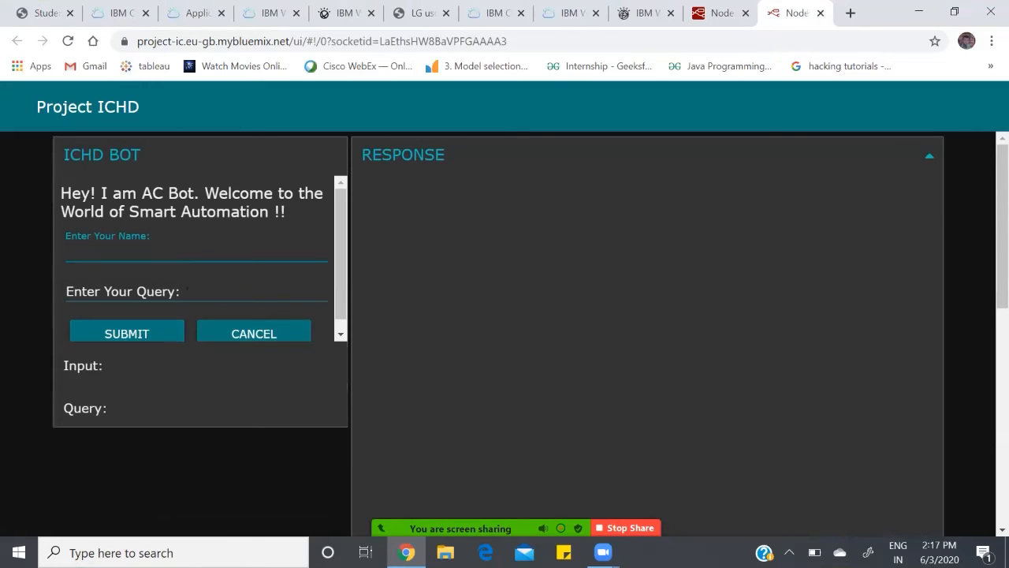
text(mani)
key(Tab)
text(hee)
key(BackSpace)
text(llo)
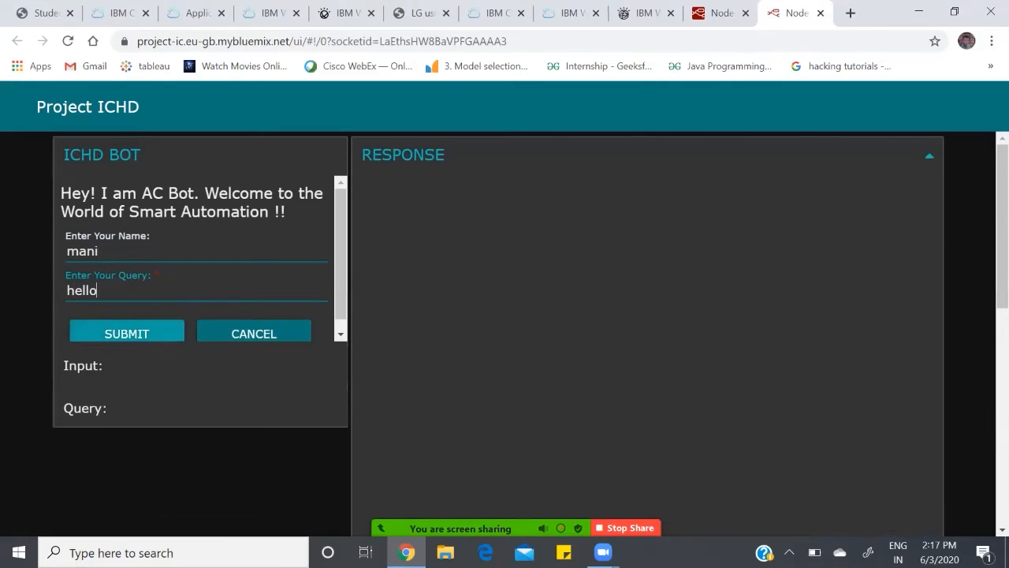
Step: Submit the greeting query and read the bot's reply in the response area
key(Return)
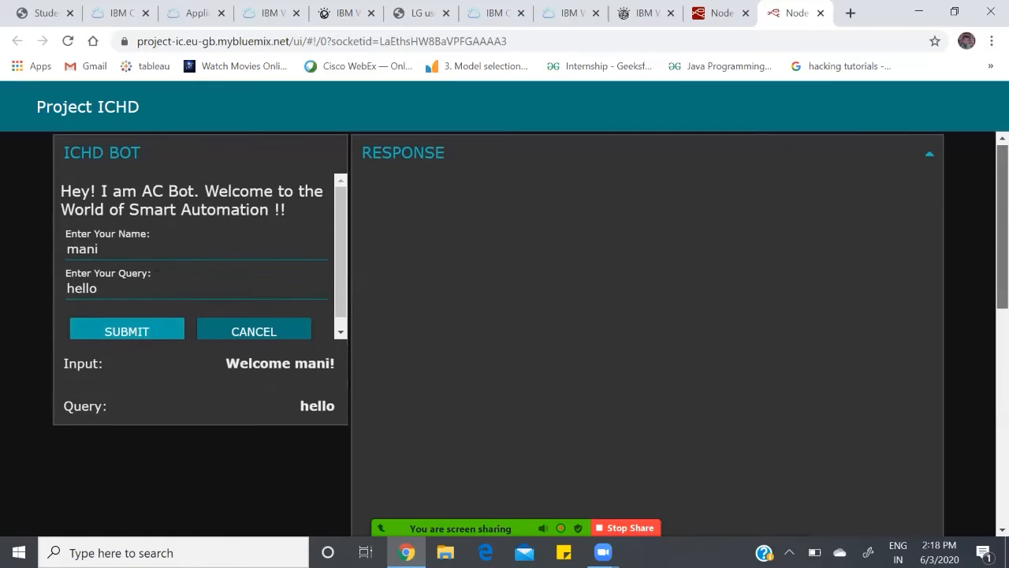
scroll(505, 331, down, 3)
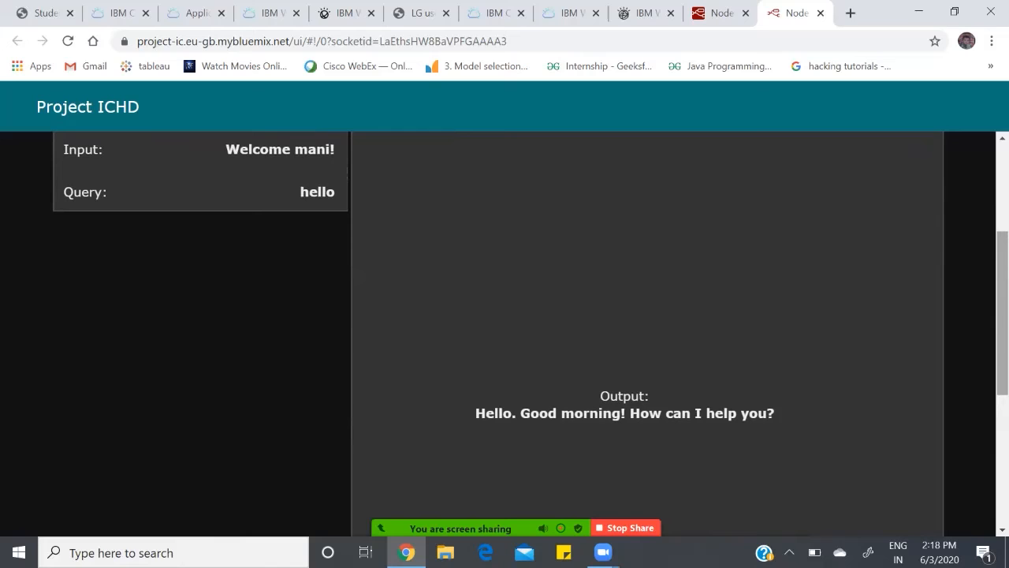
scroll(505, 331, up, 3)
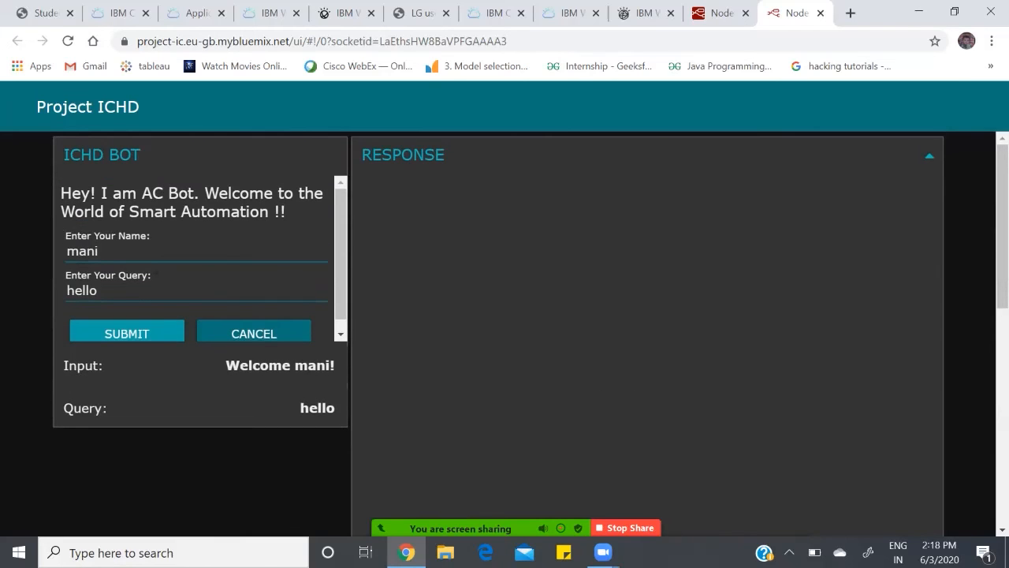
Step: Replace the query with "who r u", submit it, and read the bot's output
click(99, 291)
key(BackSpace)
key(BackSpace)
key(BackSpace)
key(BackSpace)
key(BackSpace)
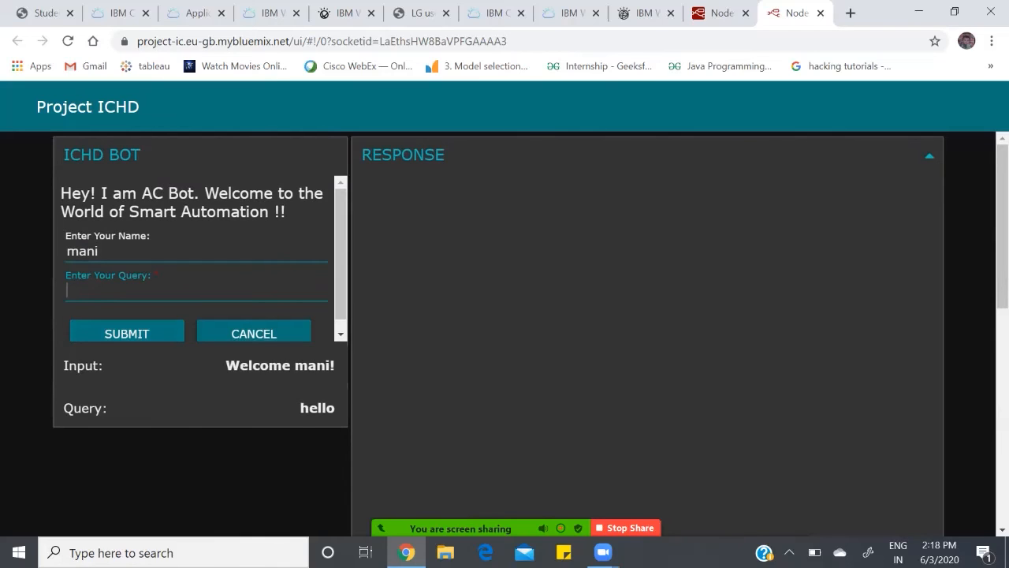
text(who r u)
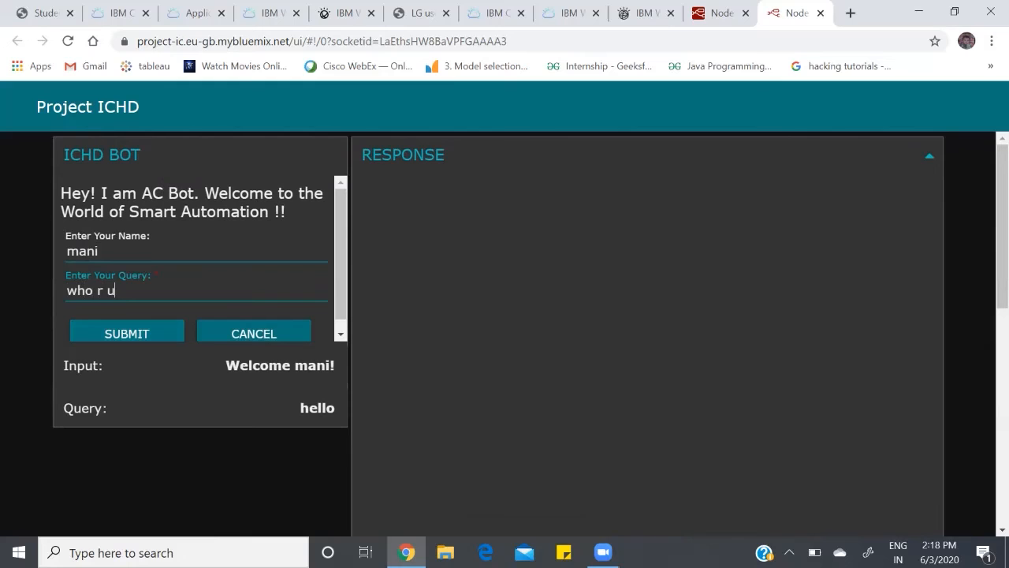
click(127, 331)
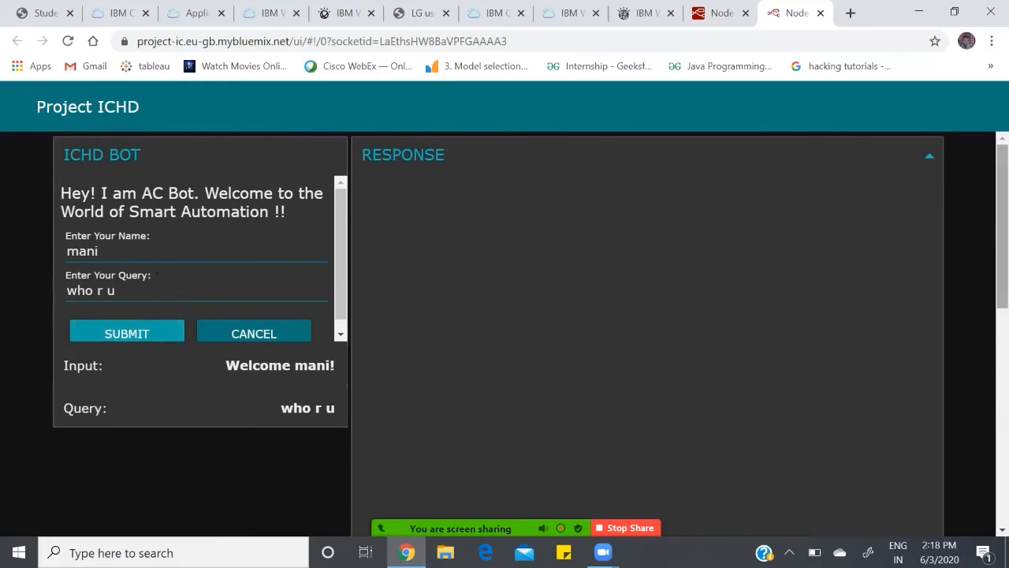
drag(1002, 225, 1002, 326)
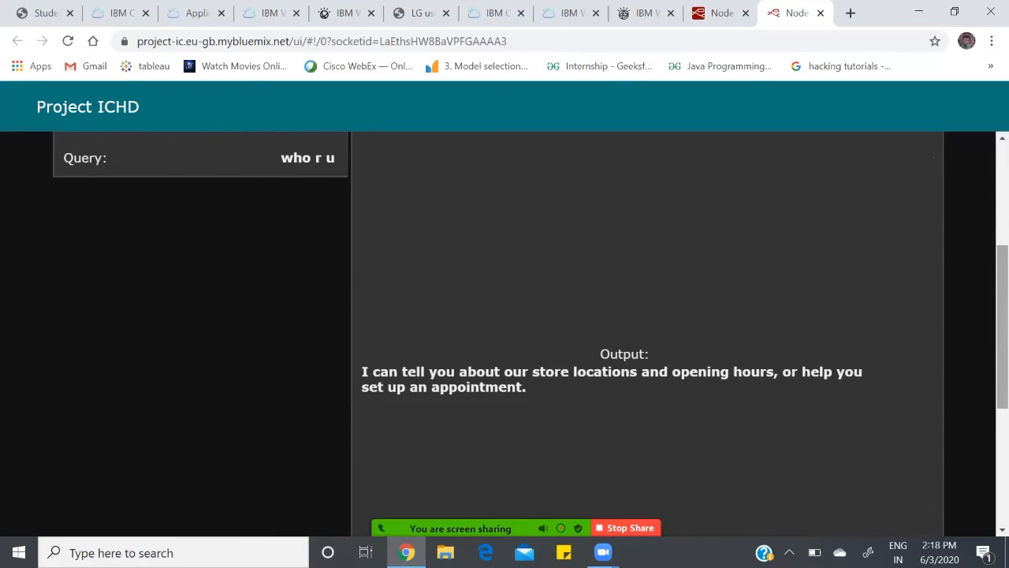
drag(1002, 325, 1002, 224)
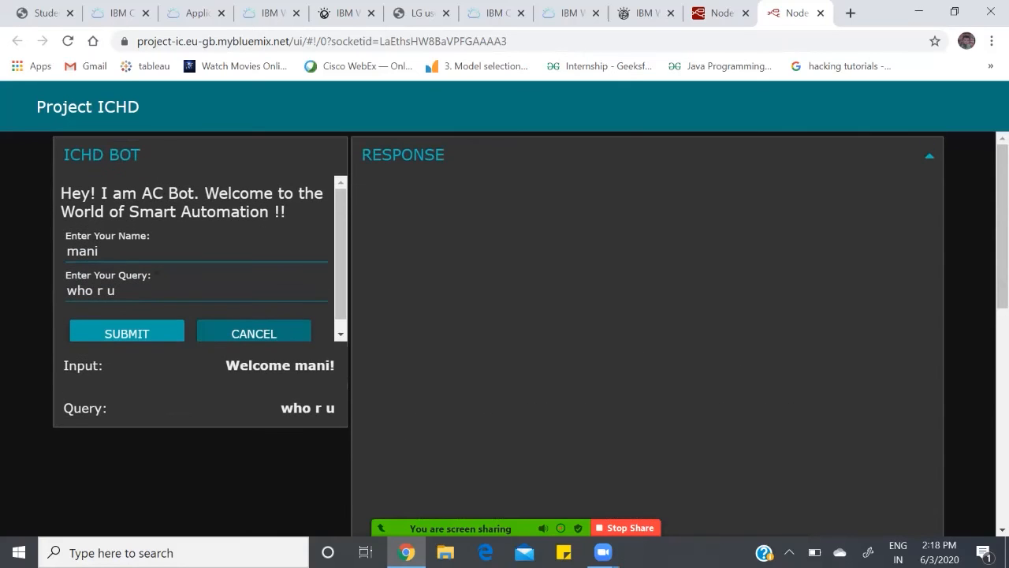
Step: Ask the bot "where r u located" and read the output it returns
click(117, 291)
key(BackSpace)
key(BackSpace)
key(BackSpace)
key(BackSpace)
key(BackSpace)
key(BackSpace)
key(BackSpace)
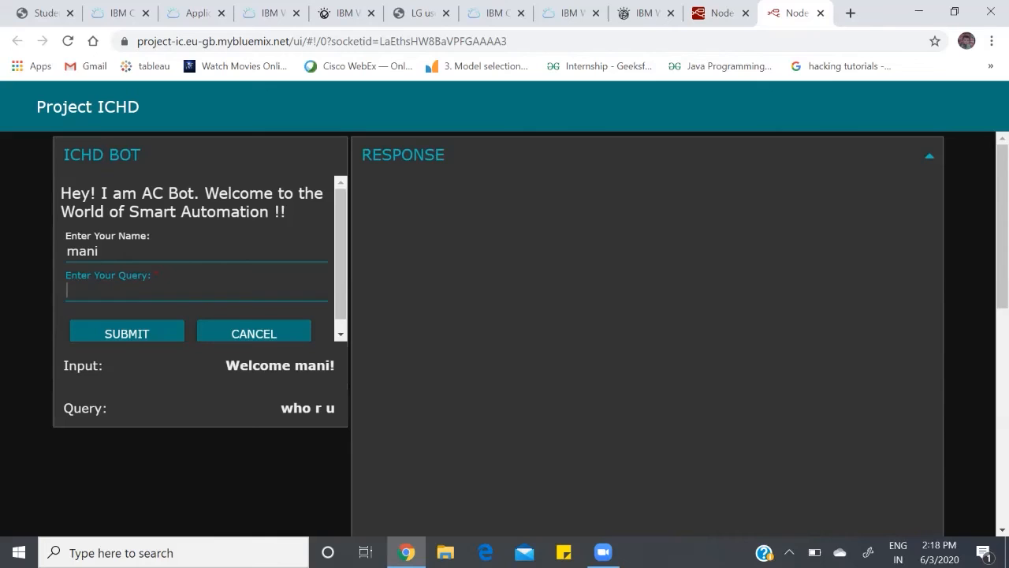
text(where r u located)
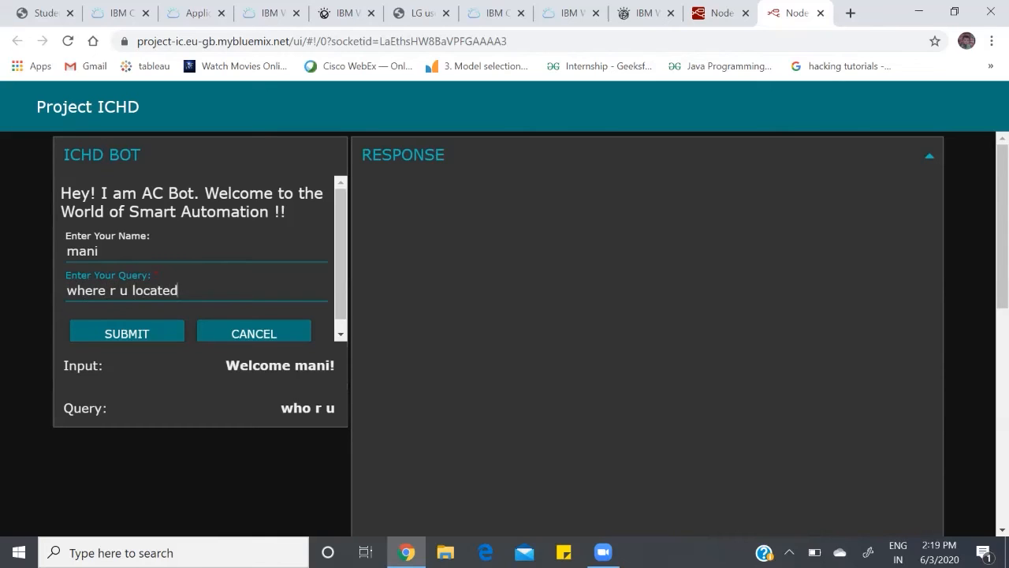
click(127, 332)
drag(1002, 227, 1002, 326)
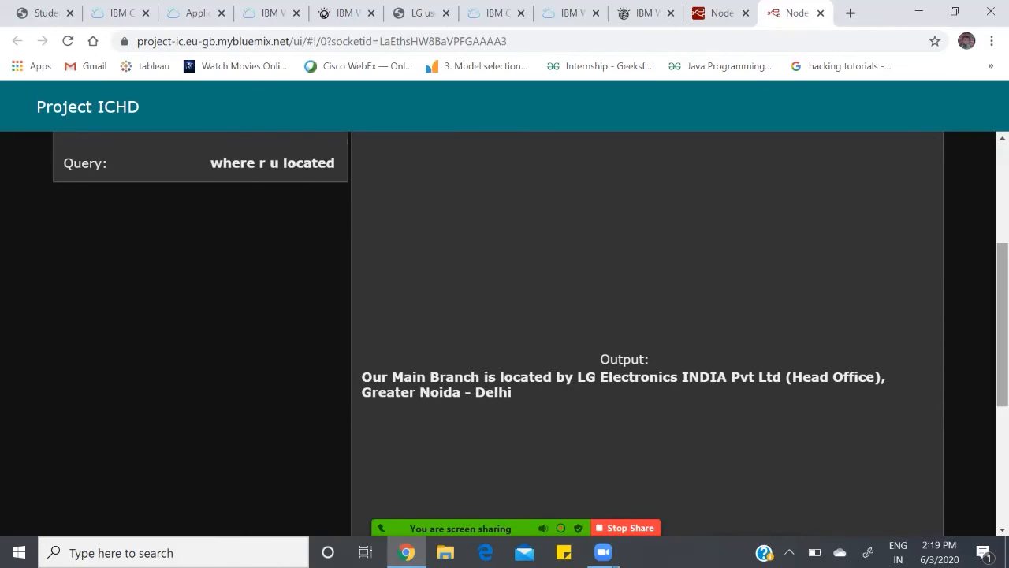
drag(1002, 325, 1002, 366)
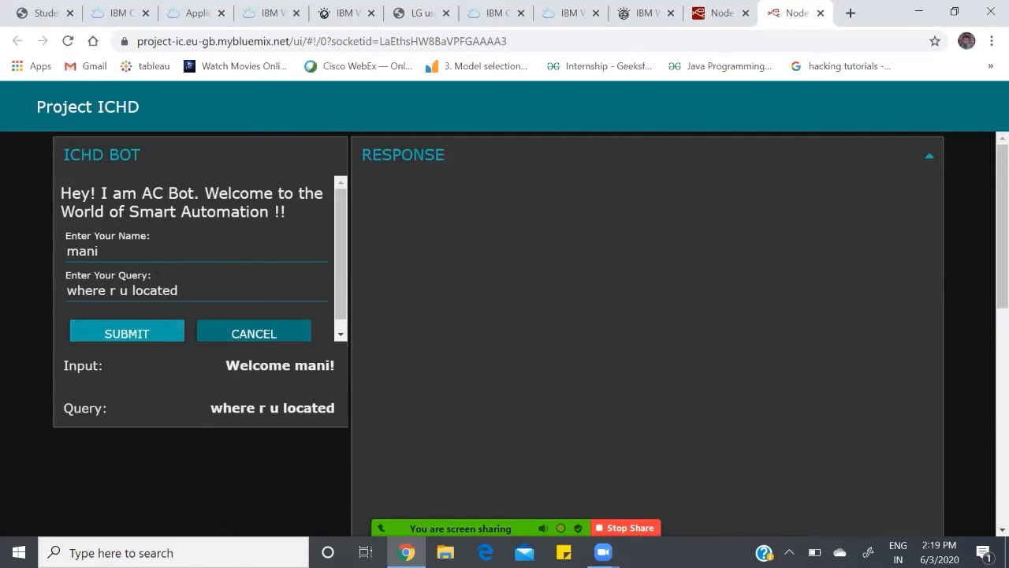
drag(1003, 226, 1002, 322)
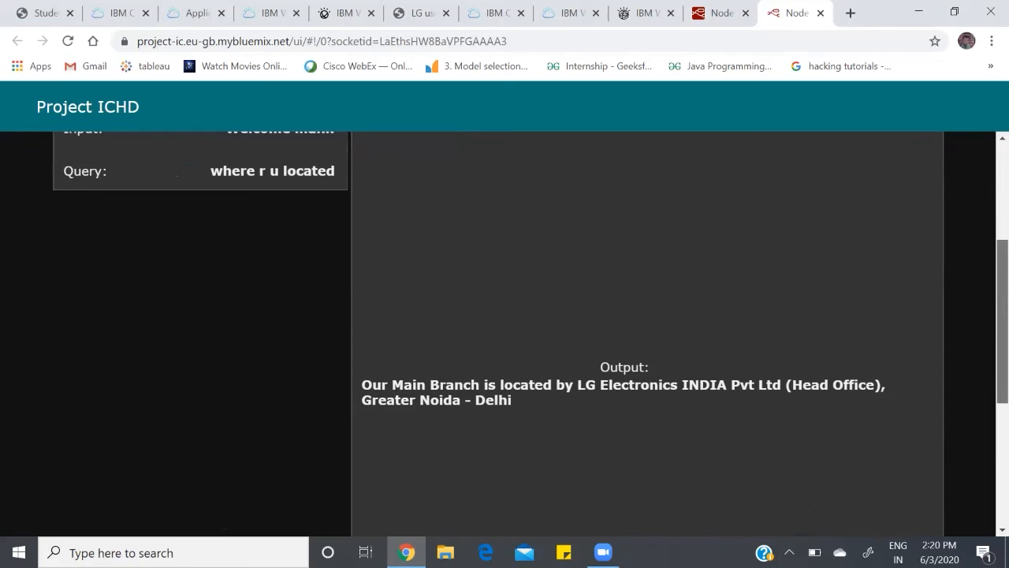
Step: Replace the query with "nearby store location" and submit it to the bot
scroll(504, 331, up, 3)
click(186, 291)
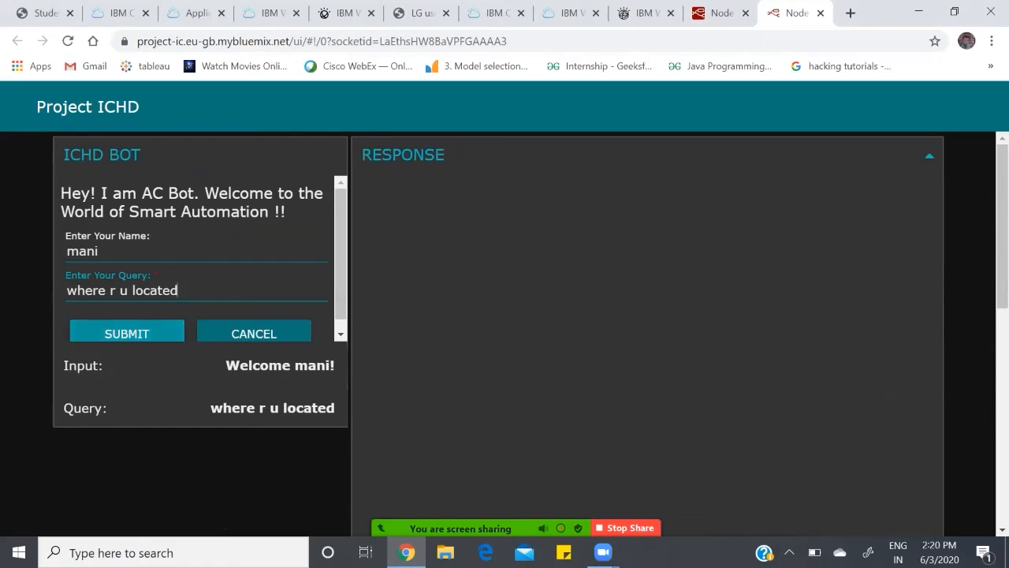
key(BackSpace)
key(BackSpace)
key(BackSpace)
key(BackSpace)
key(BackSpace)
key(BackSpace)
key(BackSpace)
key(BackSpace)
key(BackSpace)
key(BackSpace)
key(BackSpace)
key(BackSpace)
key(BackSpace)
key(BackSpace)
key(BackSpace)
key(BackSpace)
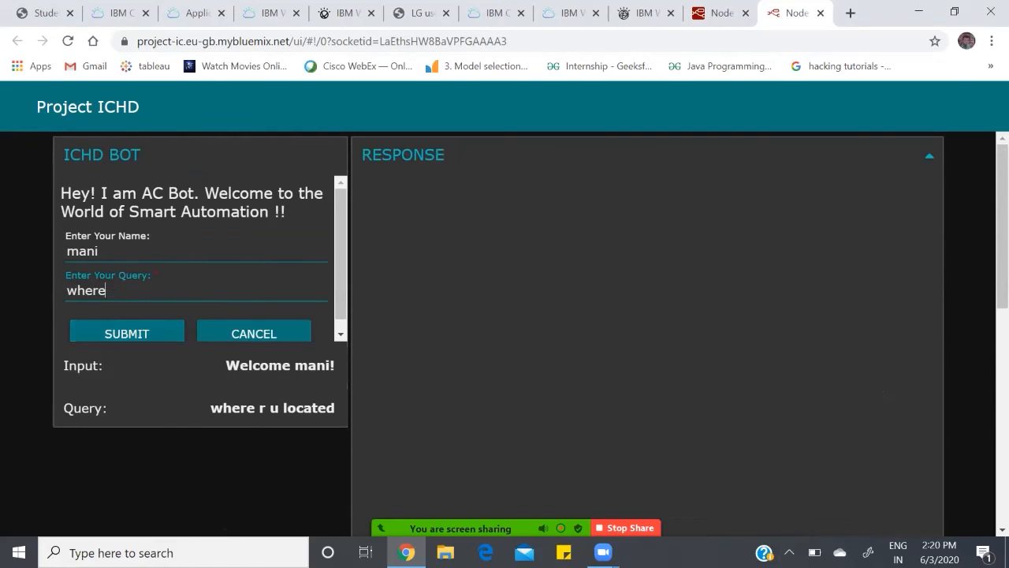
text(nearby store loaction)
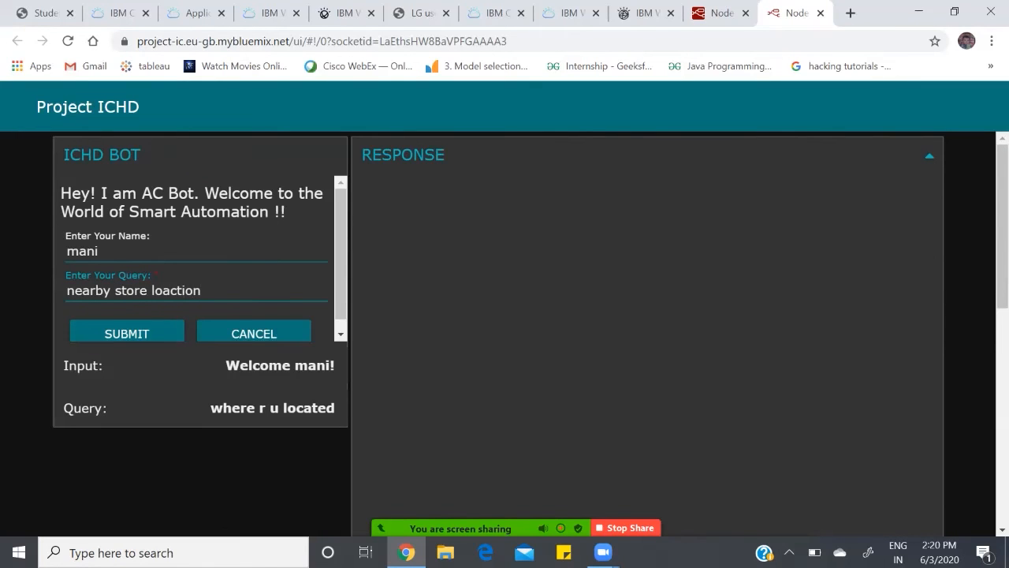
key(BackSpace)
key(BackSpace)
text(ca)
click(130, 332)
Step: Follow the LG store locations link in the bot's output, view the store locator page, and return to the dashboard
drag(1002, 229, 1003, 340)
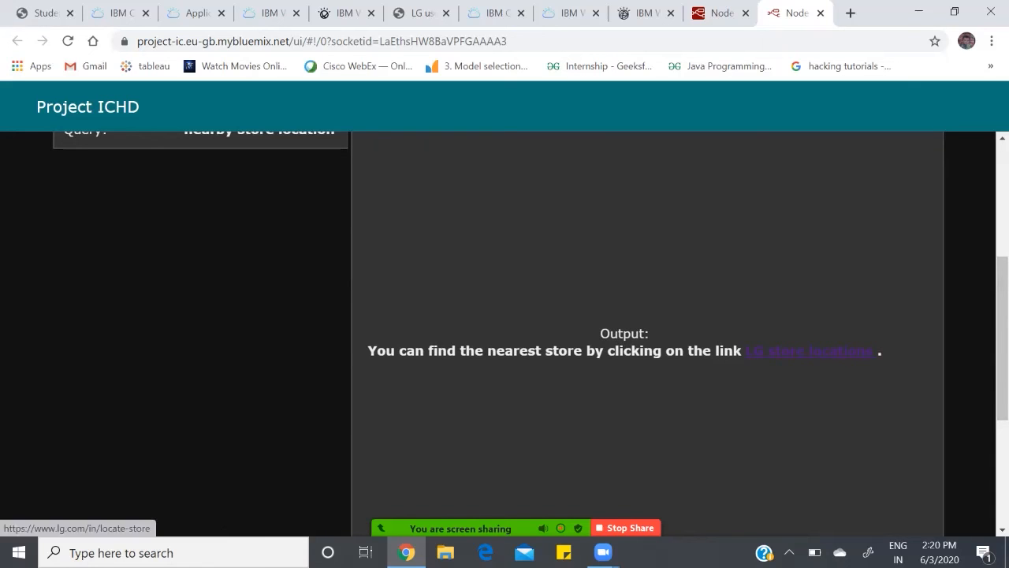
click(809, 351)
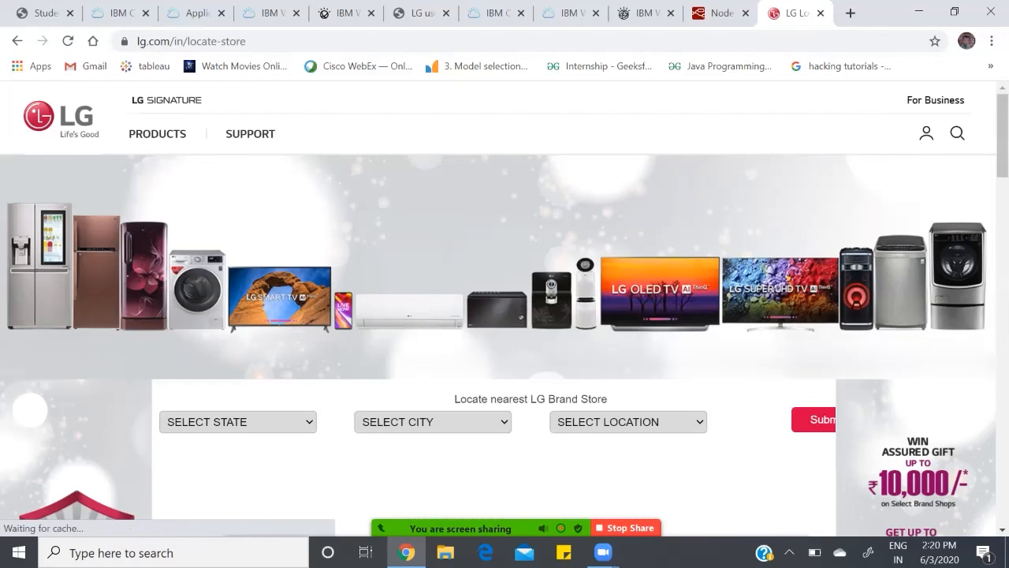
scroll(505, 316, down, 2)
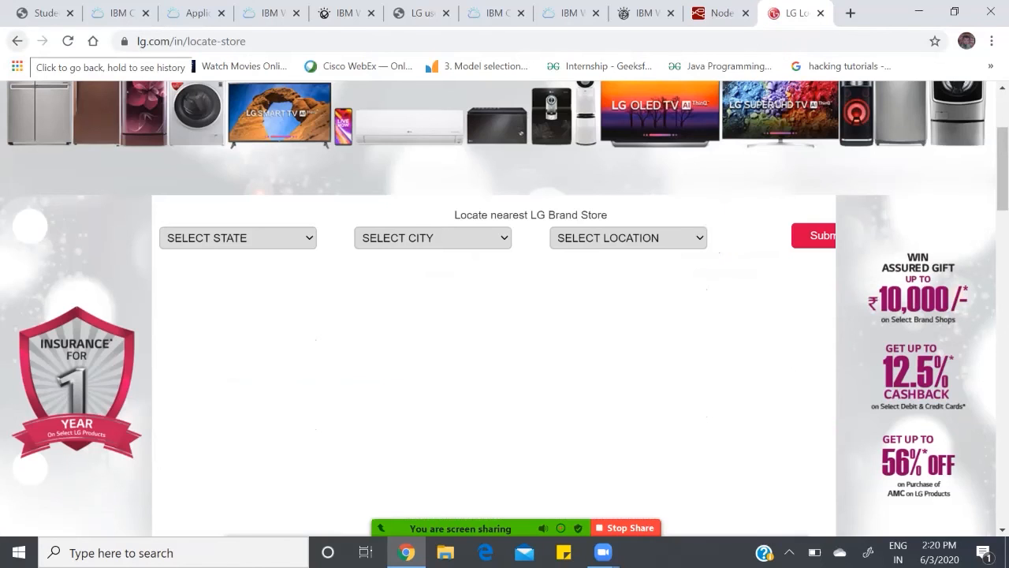
click(17, 41)
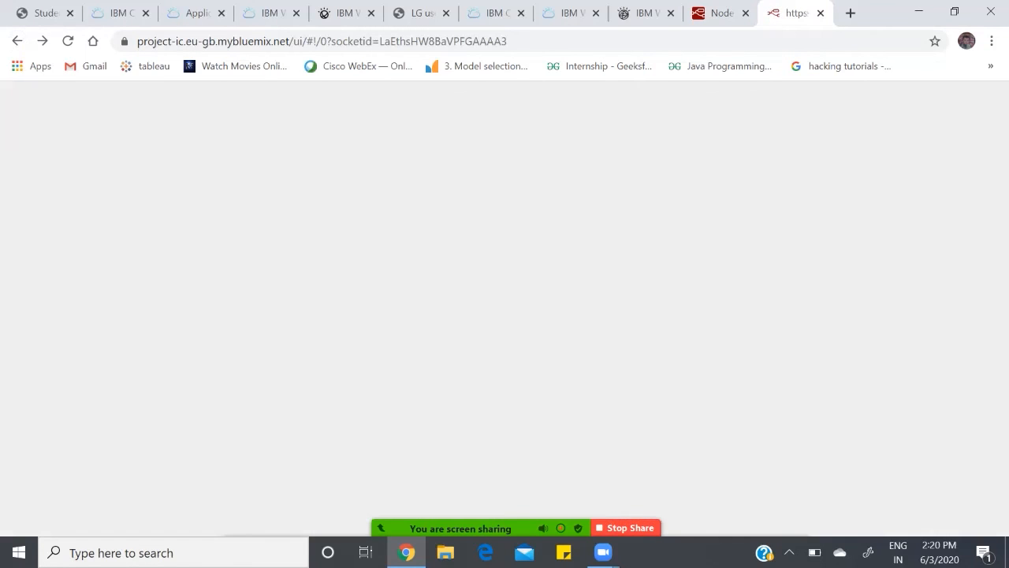
Step: Clear the previous query and submit "i want to order an ac" to the bot
key(BackSpace)
key(BackSpace)
key(BackSpace)
key(BackSpace)
key(BackSpace)
key(BackSpace)
key(BackSpace)
key(BackSpace)
key(BackSpace)
key(BackSpace)
key(BackSpace)
key(BackSpace)
key(BackSpace)
key(BackSpace)
key(BackSpace)
key(BackSpace)
key(BackSpace)
key(BackSpace)
key(BackSpace)
key(BackSpace)
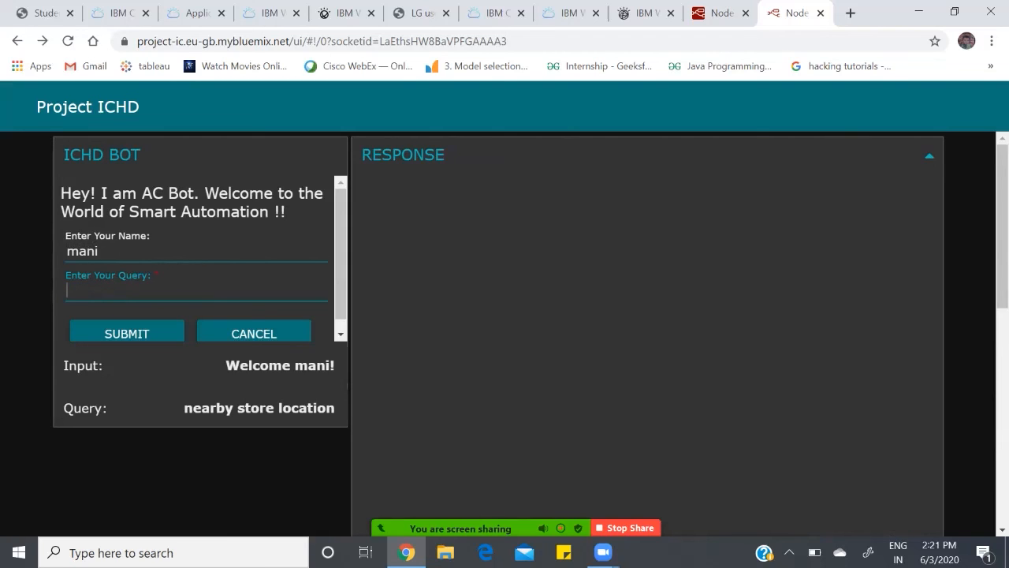
text(i want to order an ac)
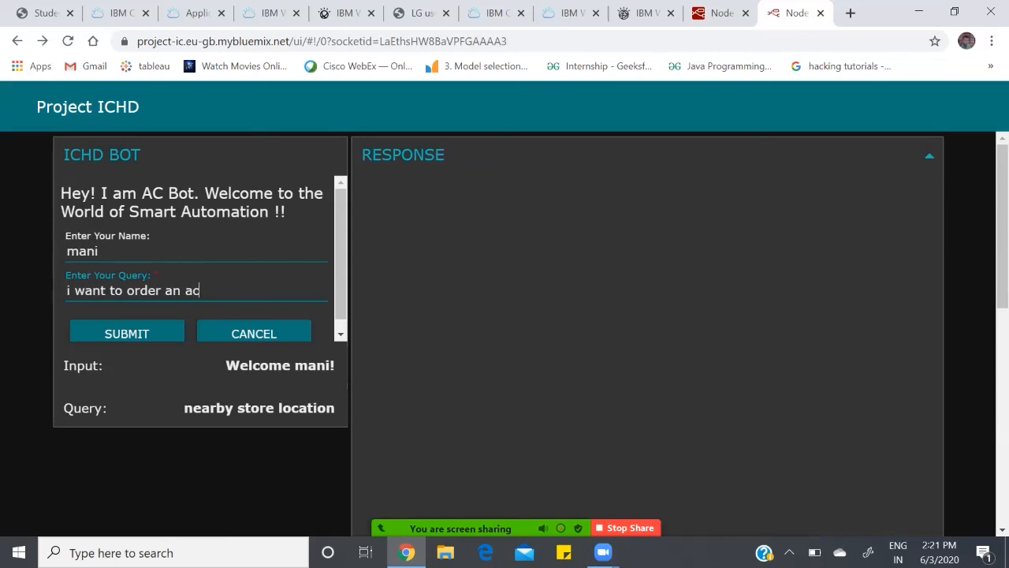
key(Return)
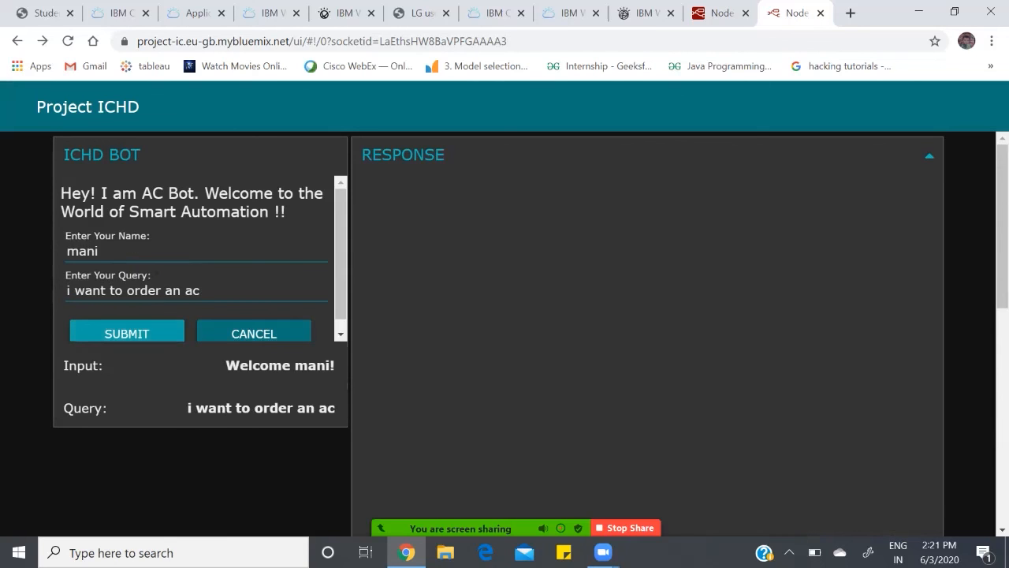
Step: Follow the AC product prices and orders link, browse the Split AC product listing, and return to the dashboard
drag(1002, 223, 1002, 321)
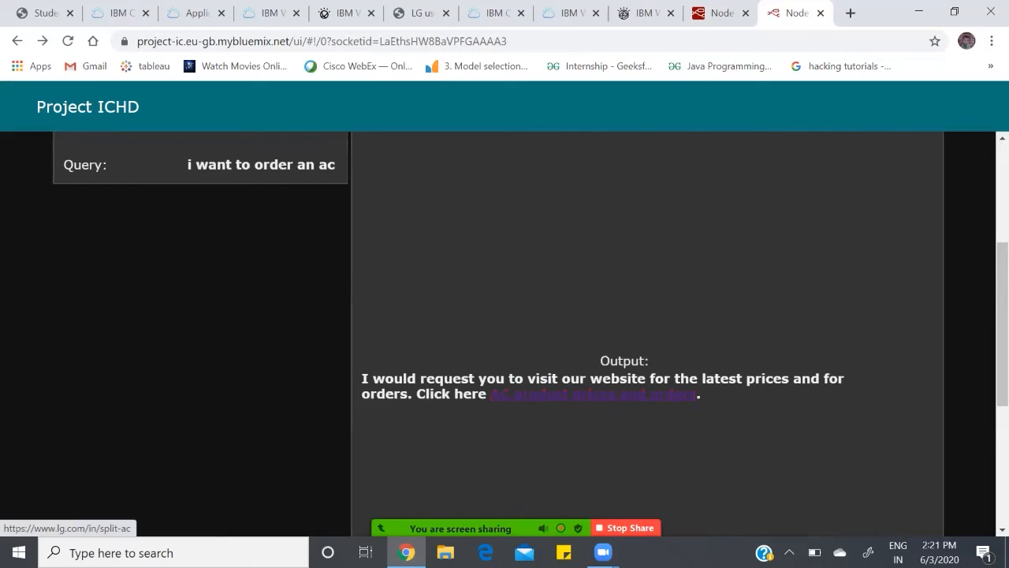
click(591, 393)
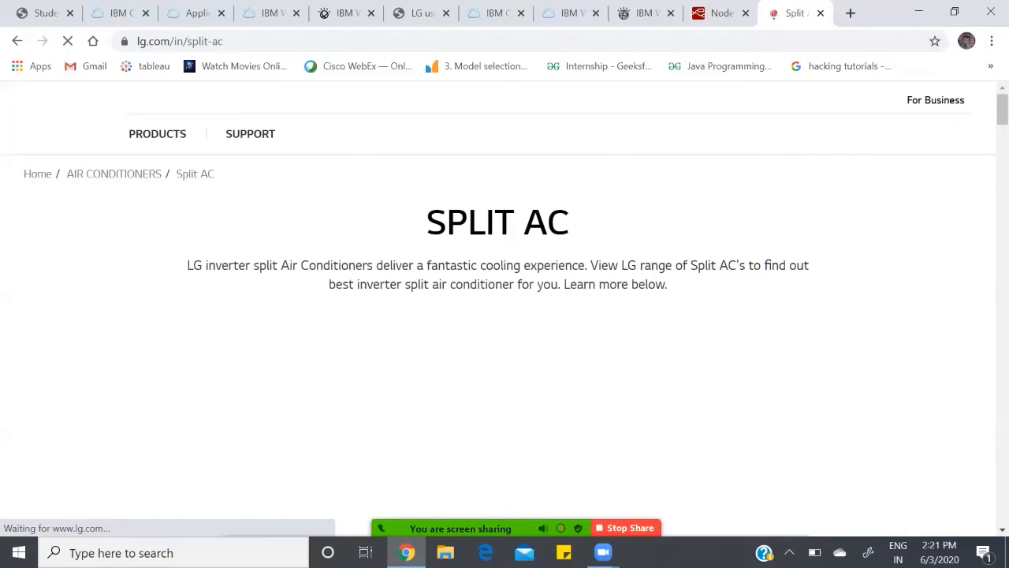
scroll(591, 393, down, 10)
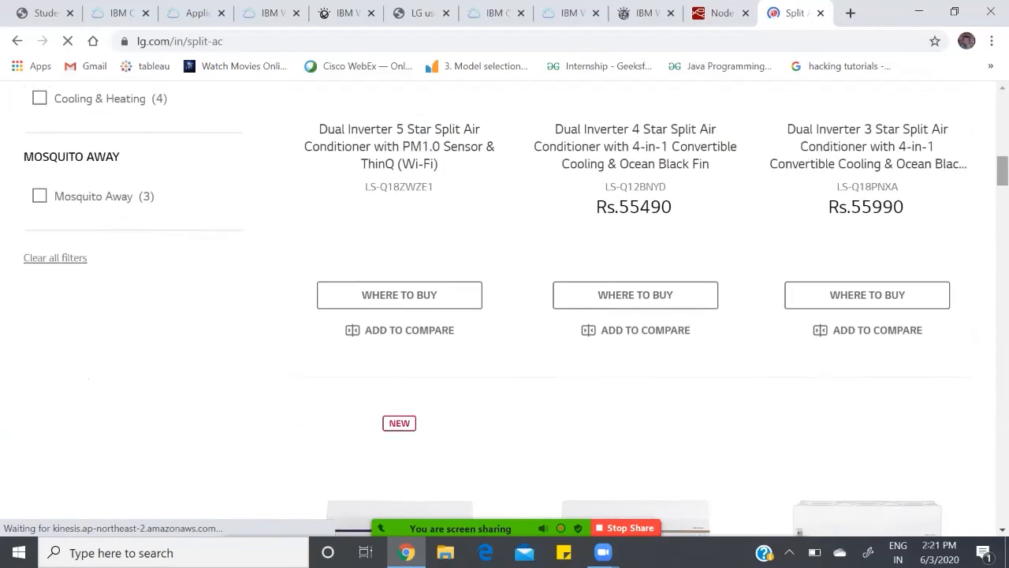
scroll(499, 307, up, 5)
scroll(499, 308, down, 9)
scroll(499, 307, up, 5)
scroll(498, 308, down, 2)
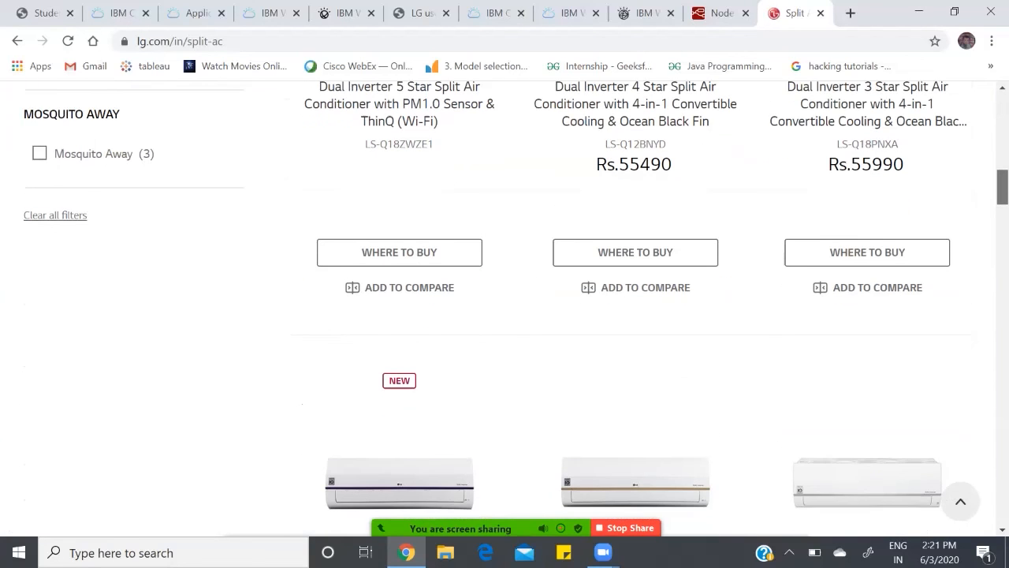
scroll(498, 308, down, 1)
scroll(499, 308, up, 12)
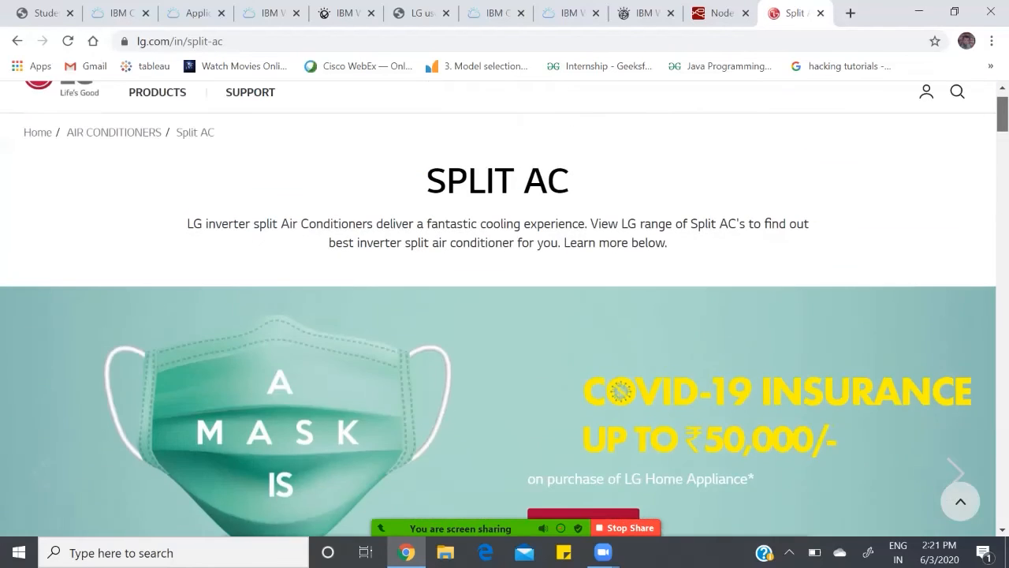
click(18, 40)
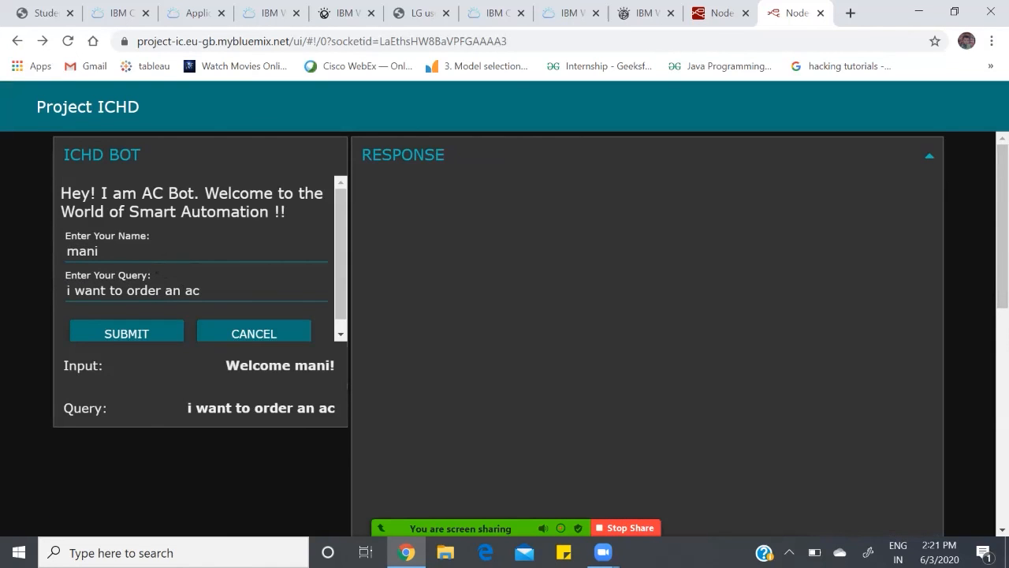
Step: Replace the query with "how to maintain an ac", submitting it to the bot and reading through its response
click(202, 291)
key(BackSpace)
key(BackSpace)
key(BackSpace)
key(BackSpace)
key(BackSpace)
key(BackSpace)
key(BackSpace)
key(BackSpace)
key(BackSpace)
key(BackSpace)
key(BackSpace)
key(BackSpace)
key(BackSpace)
key(BackSpace)
key(BackSpace)
key(BackSpace)
key(BackSpace)
key(BackSpace)
key(BackSpace)
key(BackSpace)
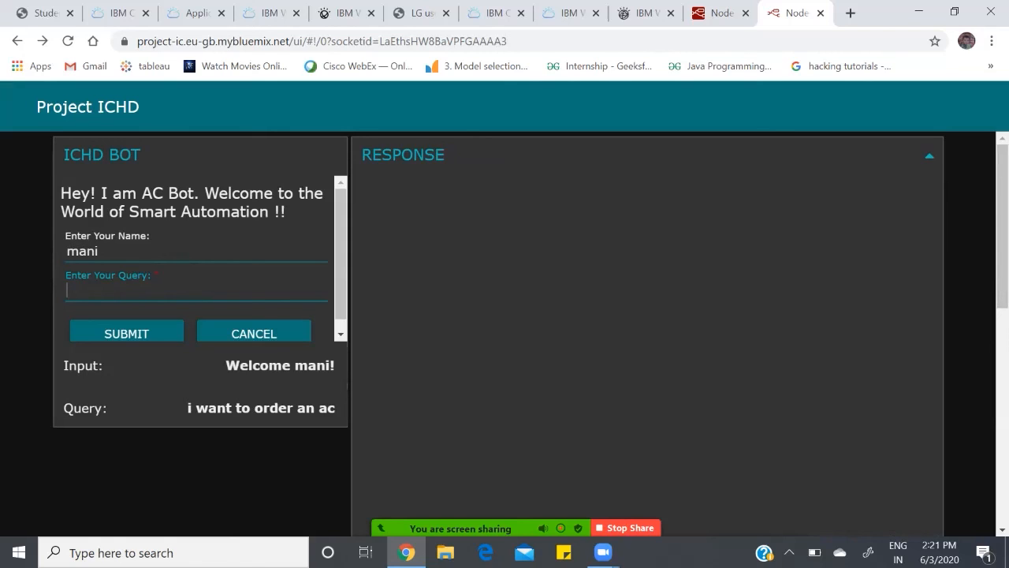
text(how to main)
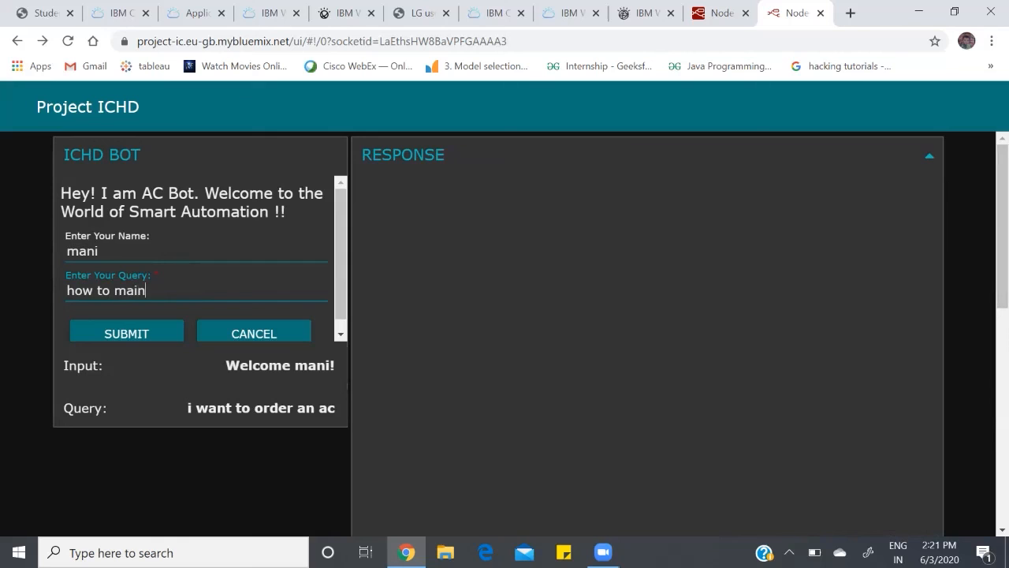
text(tain an ac)
click(126, 331)
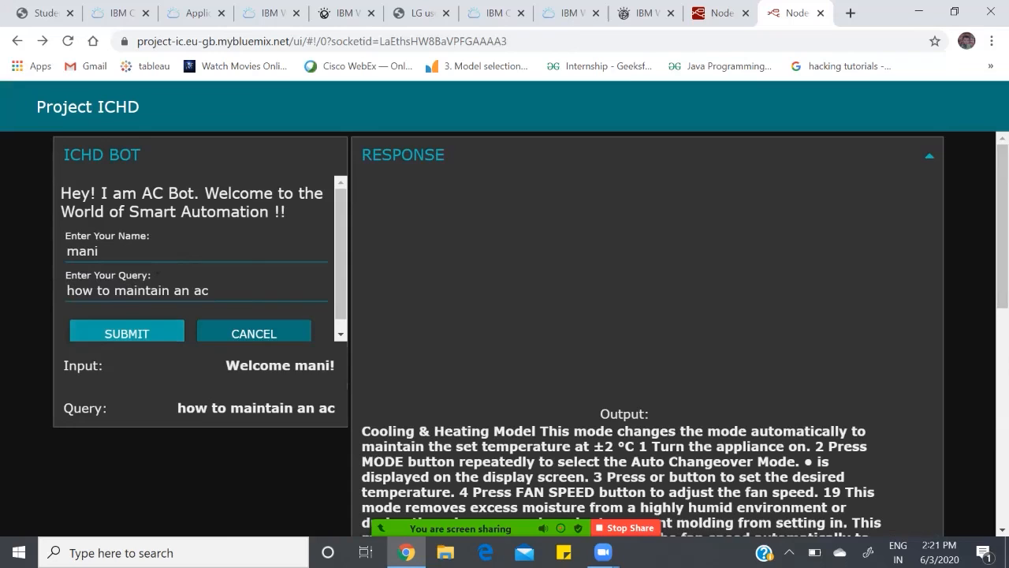
scroll(528, 331, down, 3)
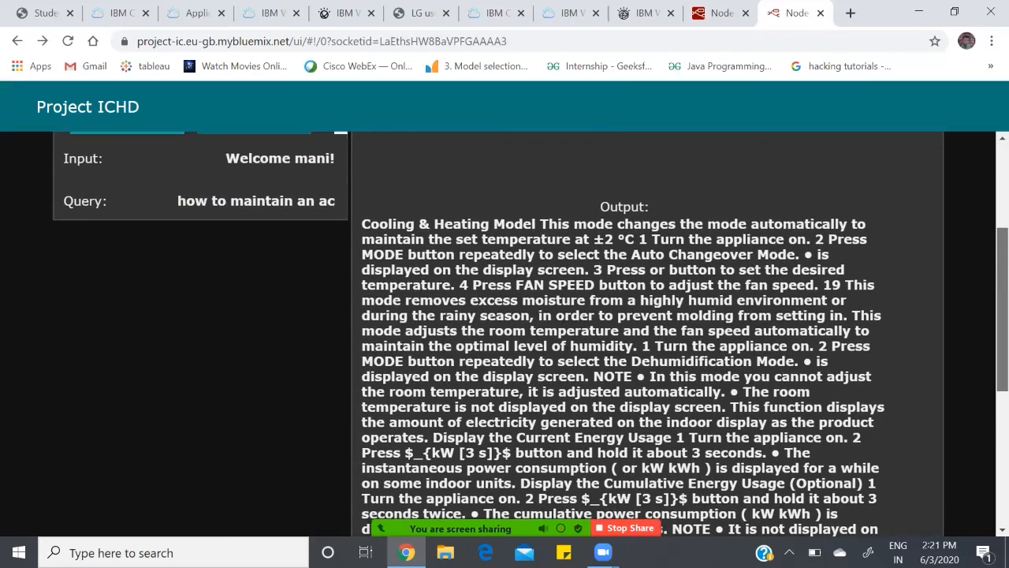
scroll(528, 331, down, 3)
scroll(529, 332, up, 6)
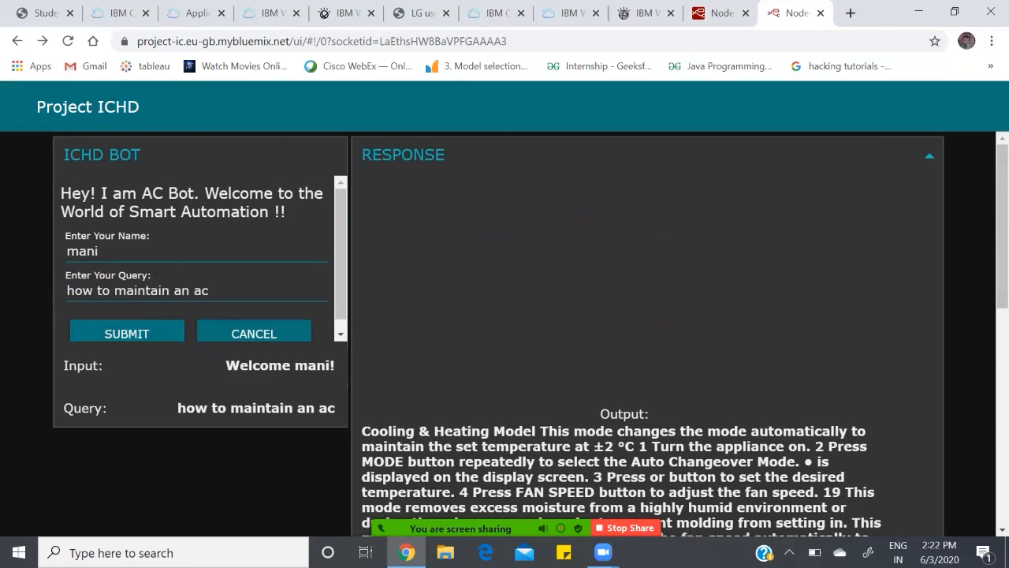
Step: Clear the AC maintenance query and enter "what are troubleshooting problems" in its place
click(228, 291)
key(BackSpace)
key(BackSpace)
key(BackSpace)
key(BackSpace)
key(BackSpace)
key(BackSpace)
key(BackSpace)
key(BackSpace)
key(BackSpace)
key(BackSpace)
key(BackSpace)
key(BackSpace)
key(BackSpace)
key(BackSpace)
key(BackSpace)
key(BackSpace)
key(BackSpace)
key(BackSpace)
key(BackSpace)
key(BackSpace)
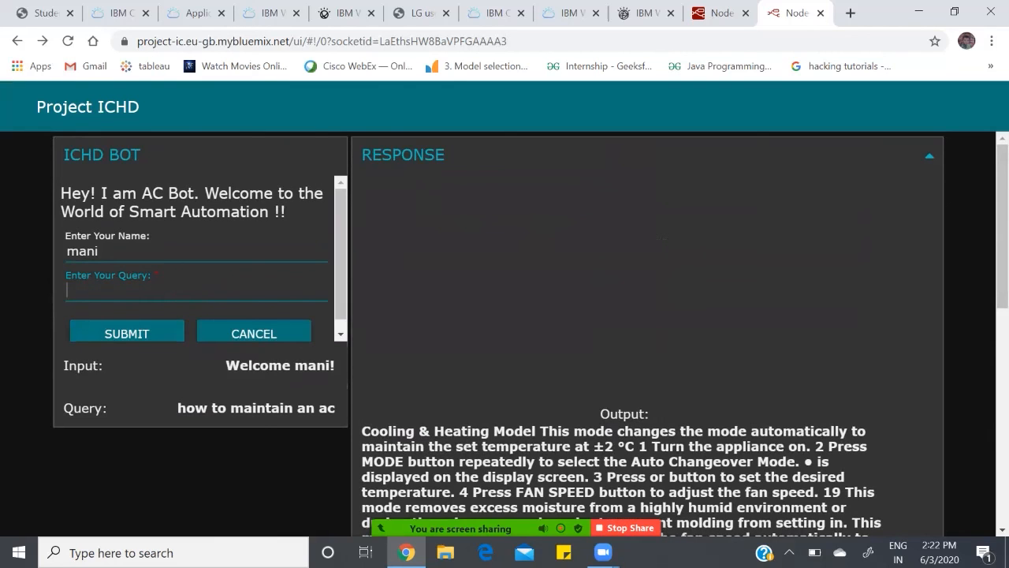
text(what are troble)
key(BackSpace)
key(BackSpace)
key(BackSpace)
key(BackSpace)
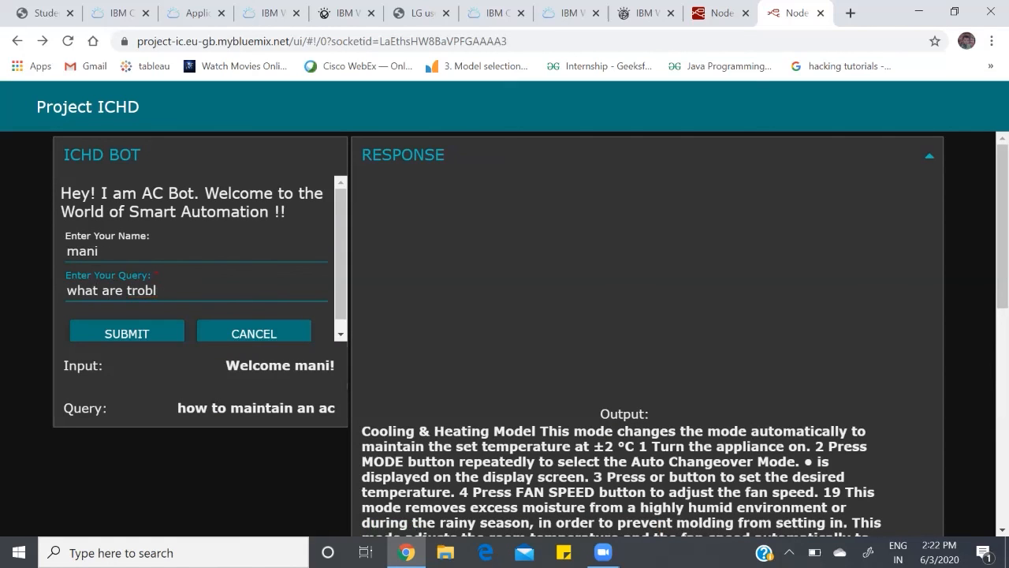
text(ubleshotting \)
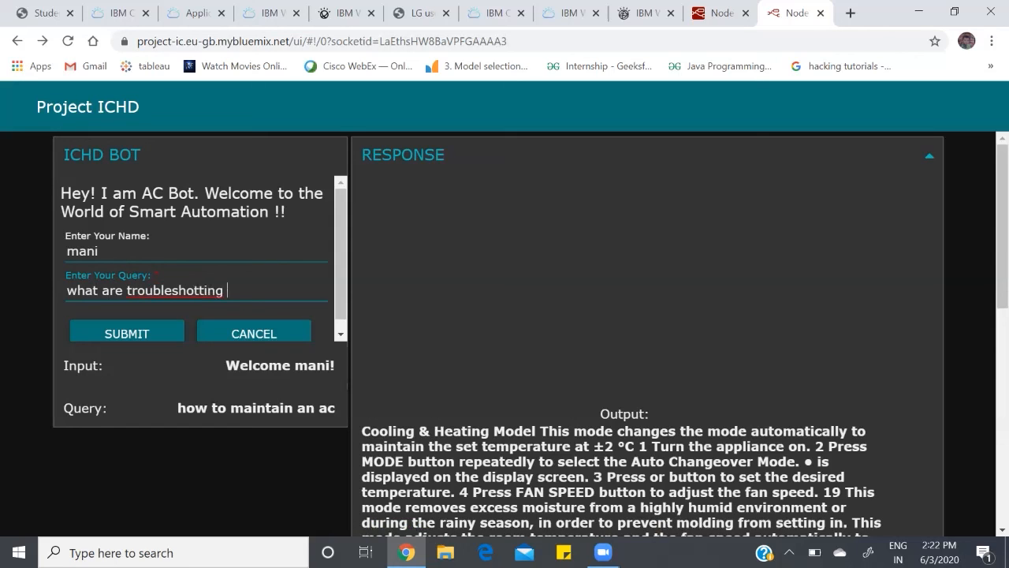
key(BackSpace)
key(BackSpace)
key(BackSpace)
key(BackSpace)
key(BackSpace)
key(BackSpace)
key(BackSpace)
text(oting problems)
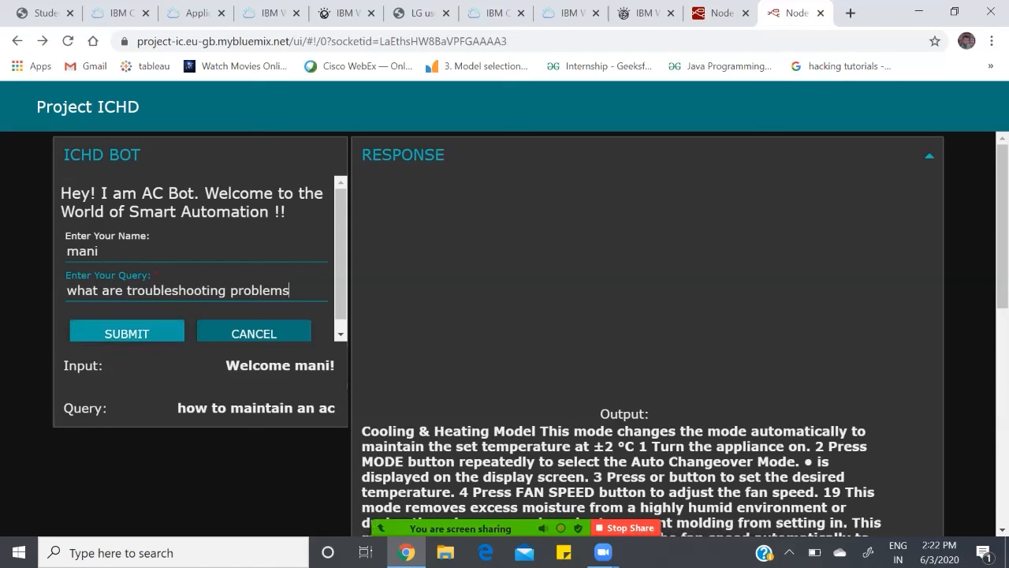
Step: Submit the troubleshooting query to the bot and look over its response
click(127, 333)
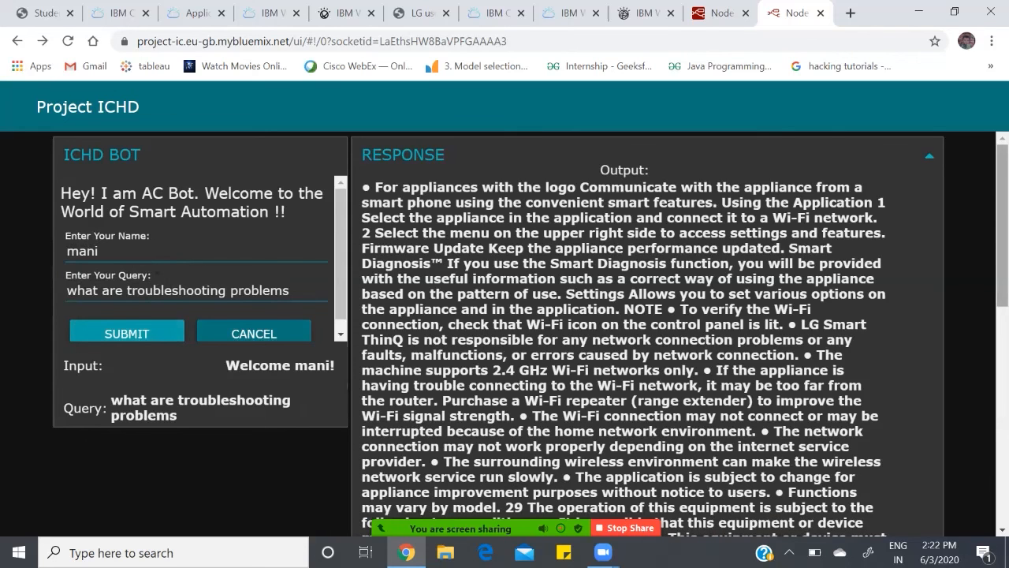
scroll(531, 333, down, 1)
scroll(530, 333, up, 1)
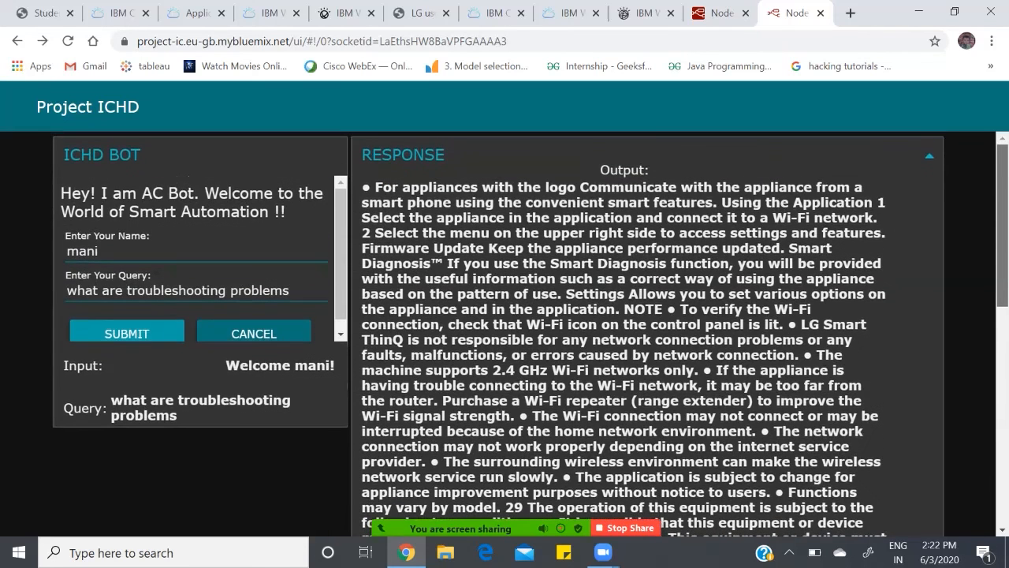
scroll(531, 334, down, 3)
scroll(531, 334, up, 3)
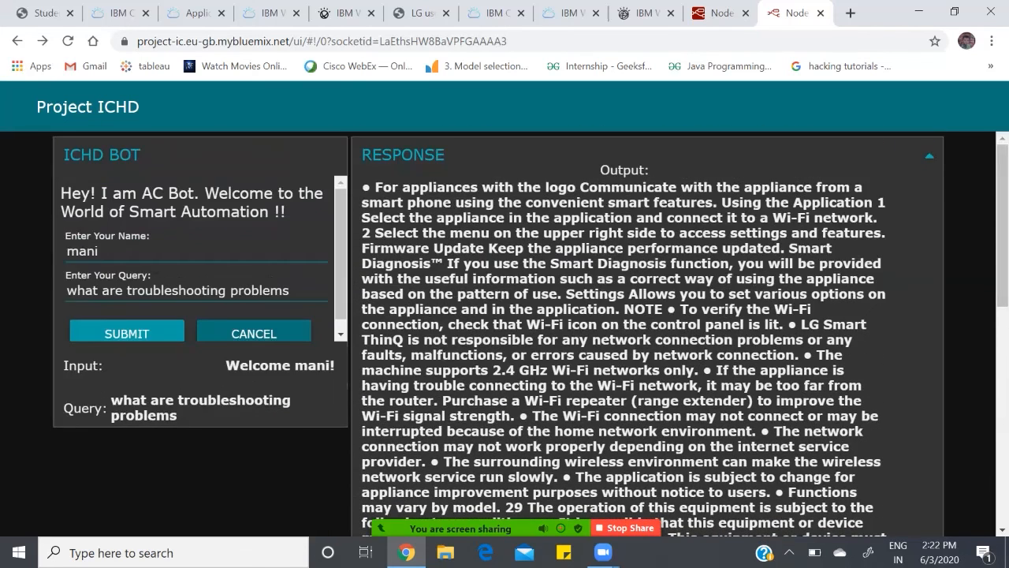
Step: Replace the query with "thank you", submitting it to the bot and viewing its reply
click(292, 291)
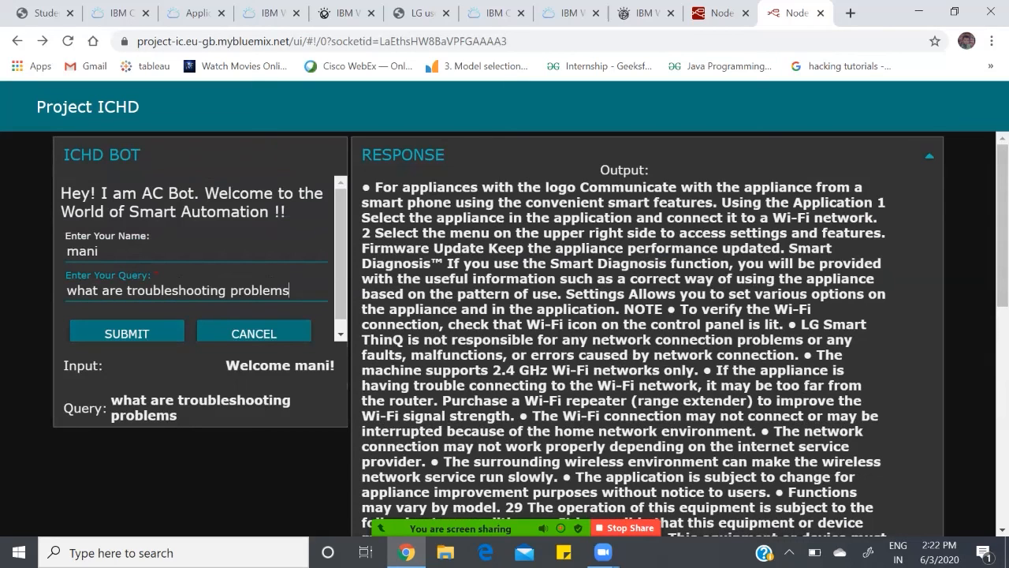
key(BackSpace)
key(BackSpace)
key(BackSpace)
key(BackSpace)
key(BackSpace)
key(BackSpace)
key(BackSpace)
key(BackSpace)
key(BackSpace)
key(BackSpace)
key(BackSpace)
key(BackSpace)
key(BackSpace)
key(BackSpace)
key(BackSpace)
key(BackSpace)
key(BackSpace)
key(BackSpace)
key(BackSpace)
key(BackSpace)
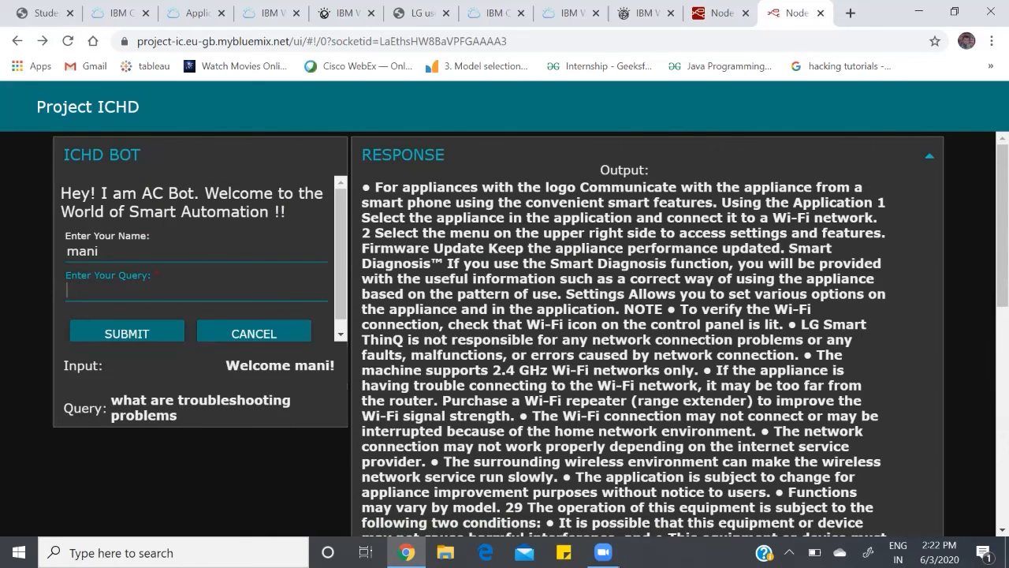
text(thank you)
key(Return)
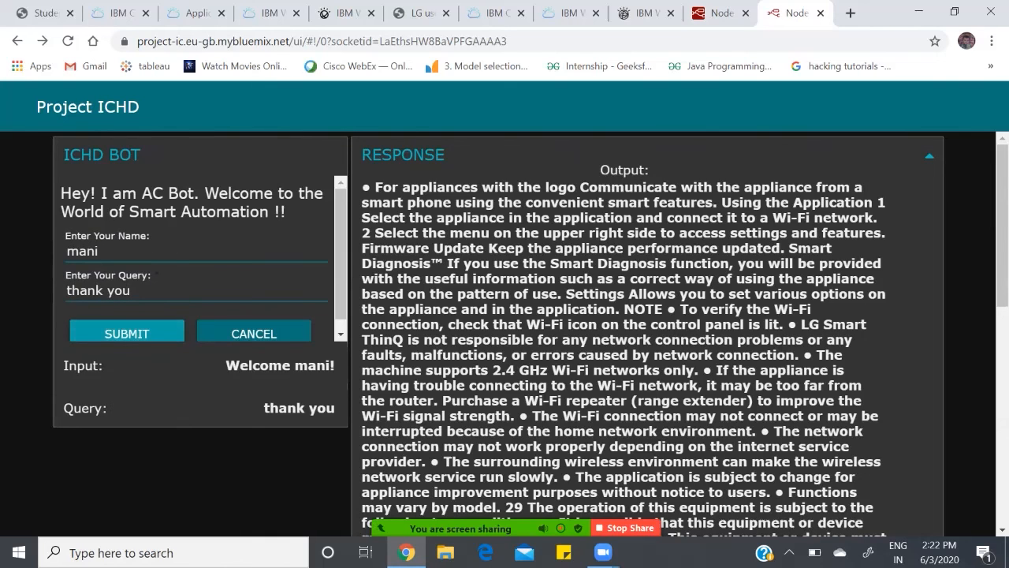
drag(1002, 225, 1002, 311)
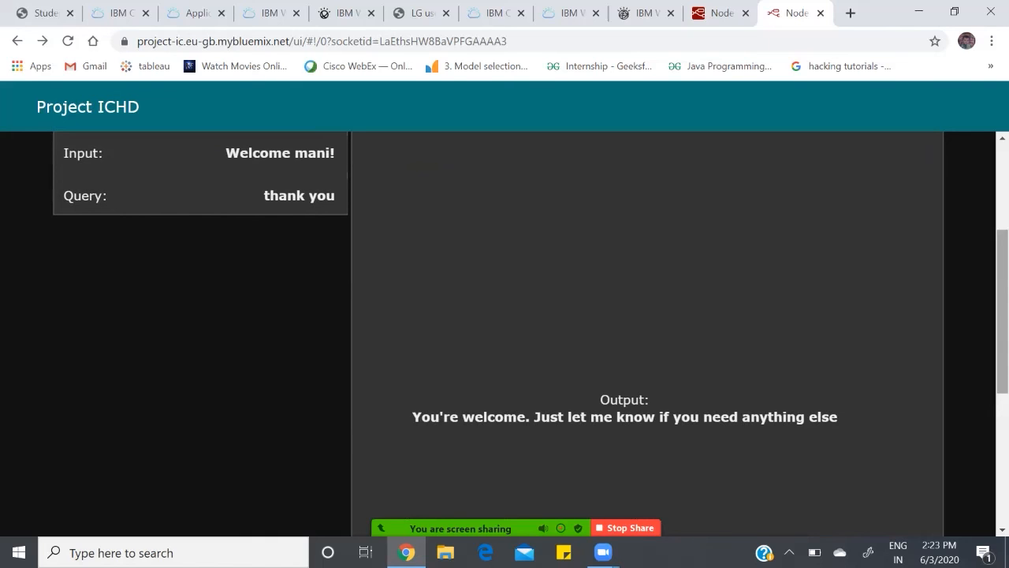
scroll(505, 315, up, 3)
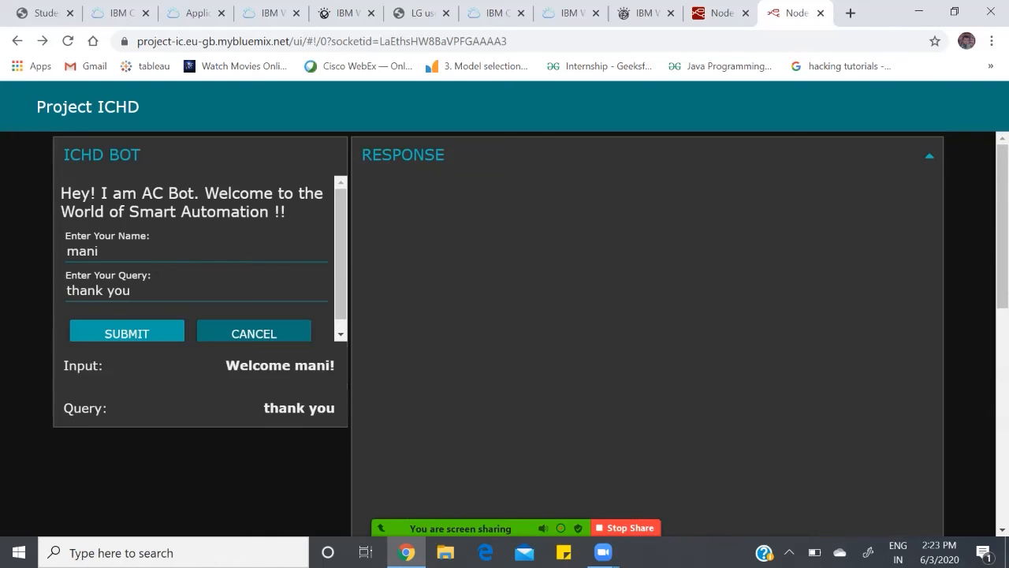